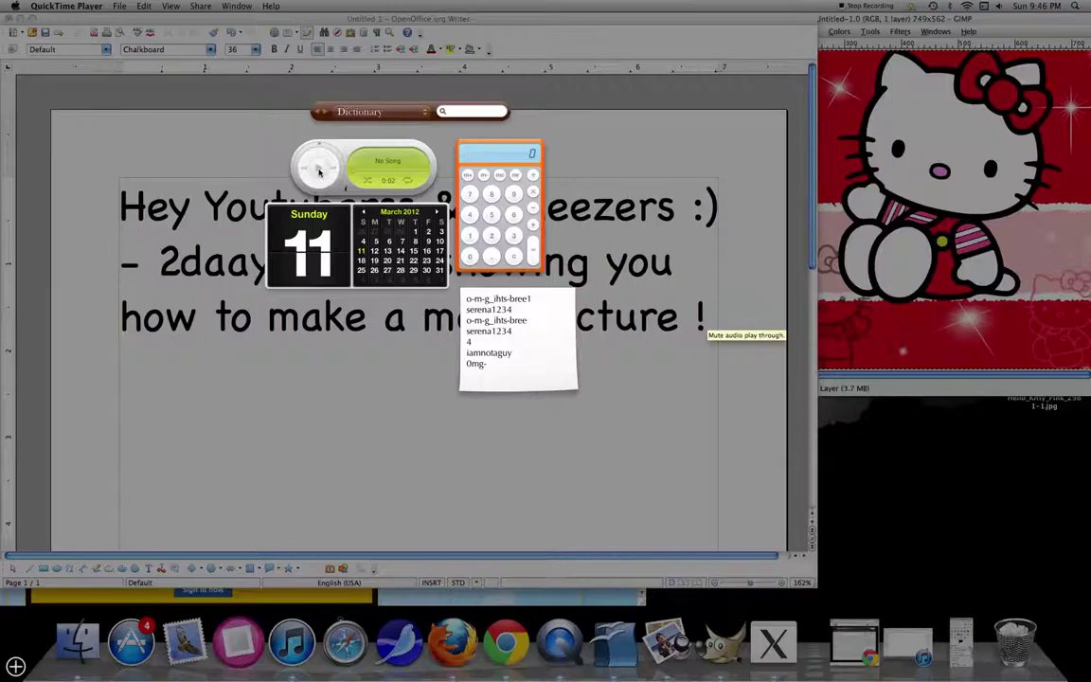
Step: Overwrite the greeting with 'First , Go to photobucket… pic a background… I choose this one'
key(F12)
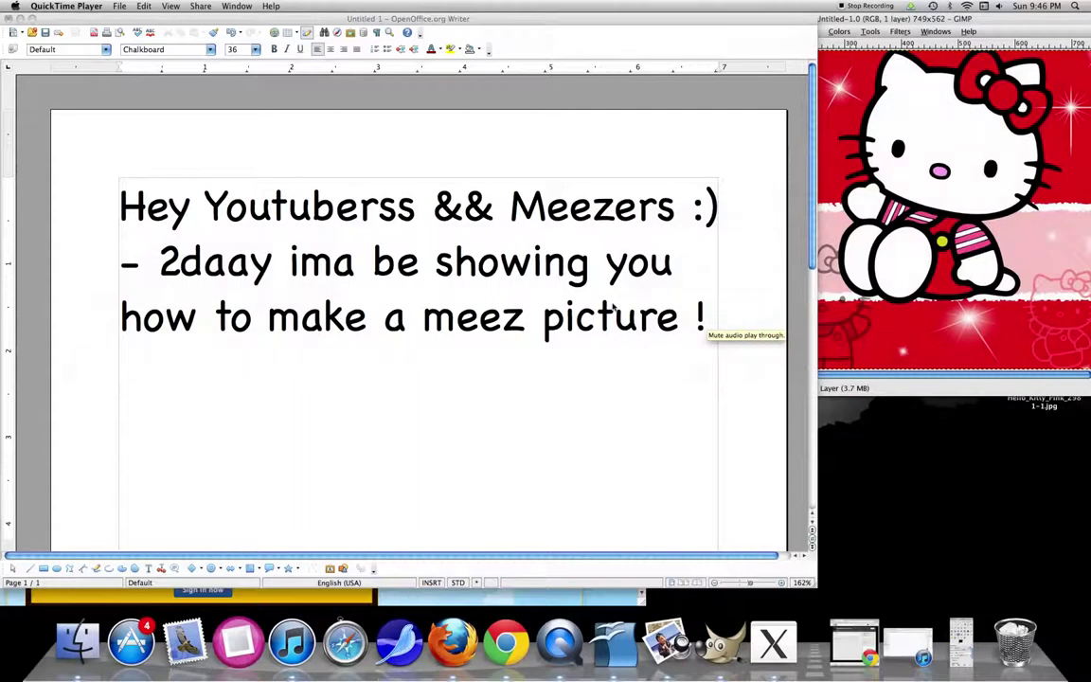
mouse_move(686, 315)
mouse_down()
mouse_move(273, 195)
mouse_move(115, 179)
mouse_up()
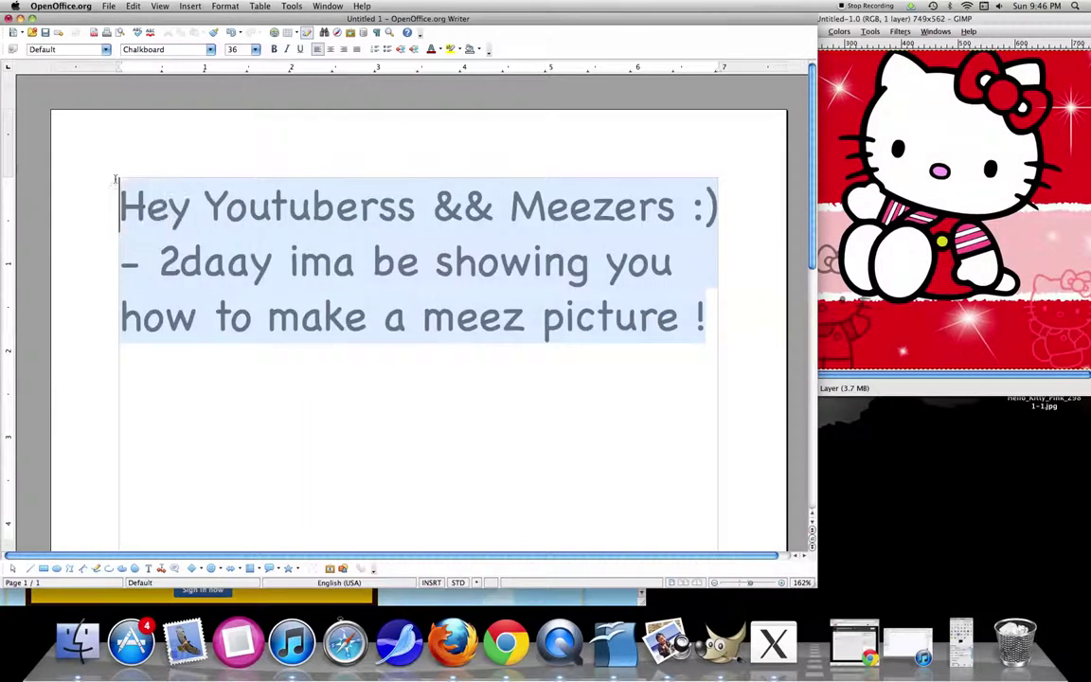
text(First)
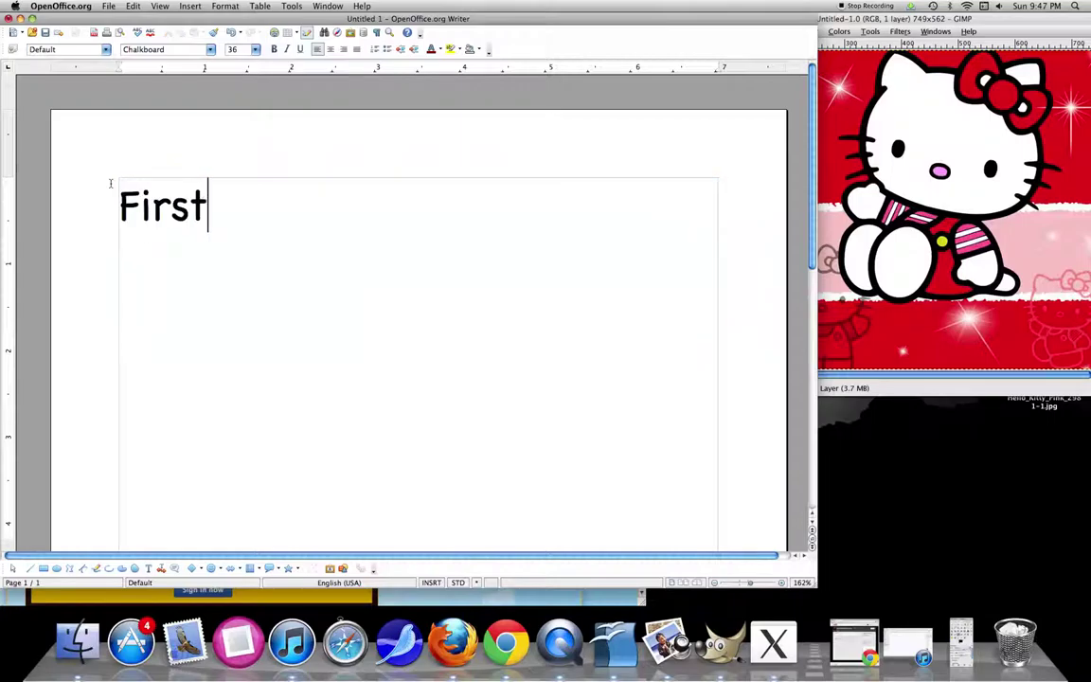
text( , Go to phot)
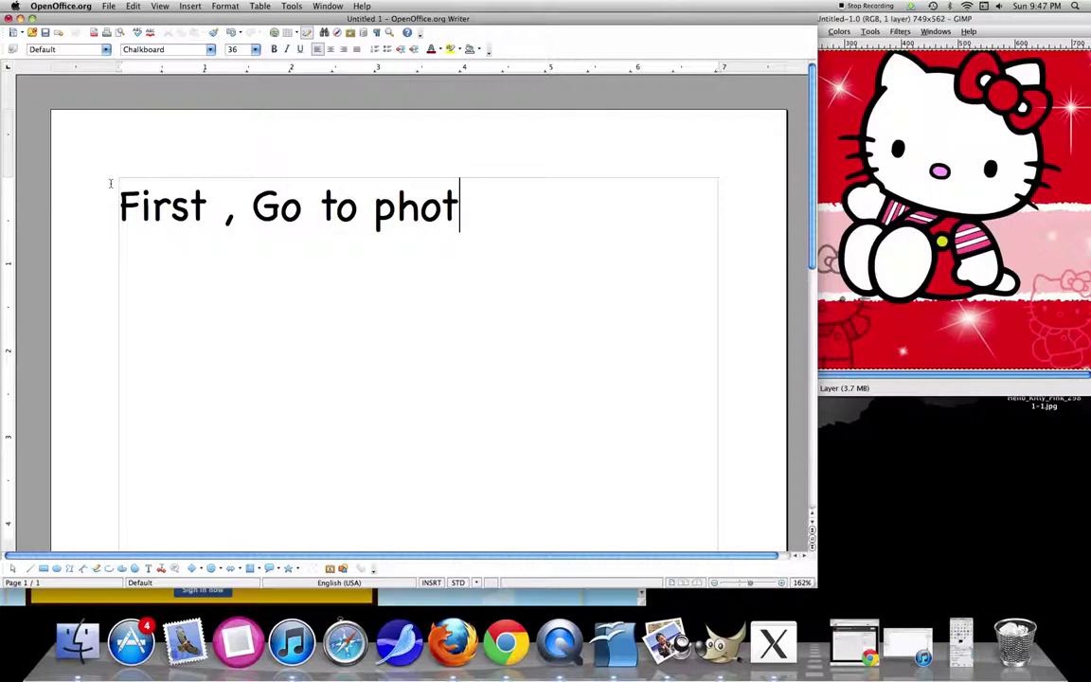
text(obucket )
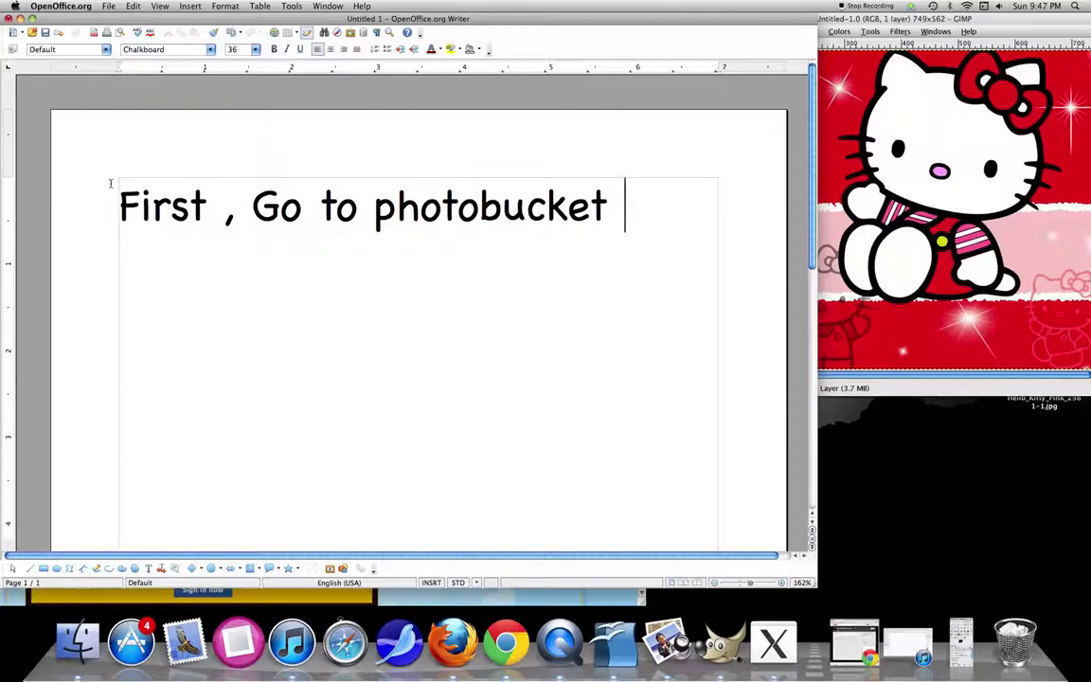
text(or something)
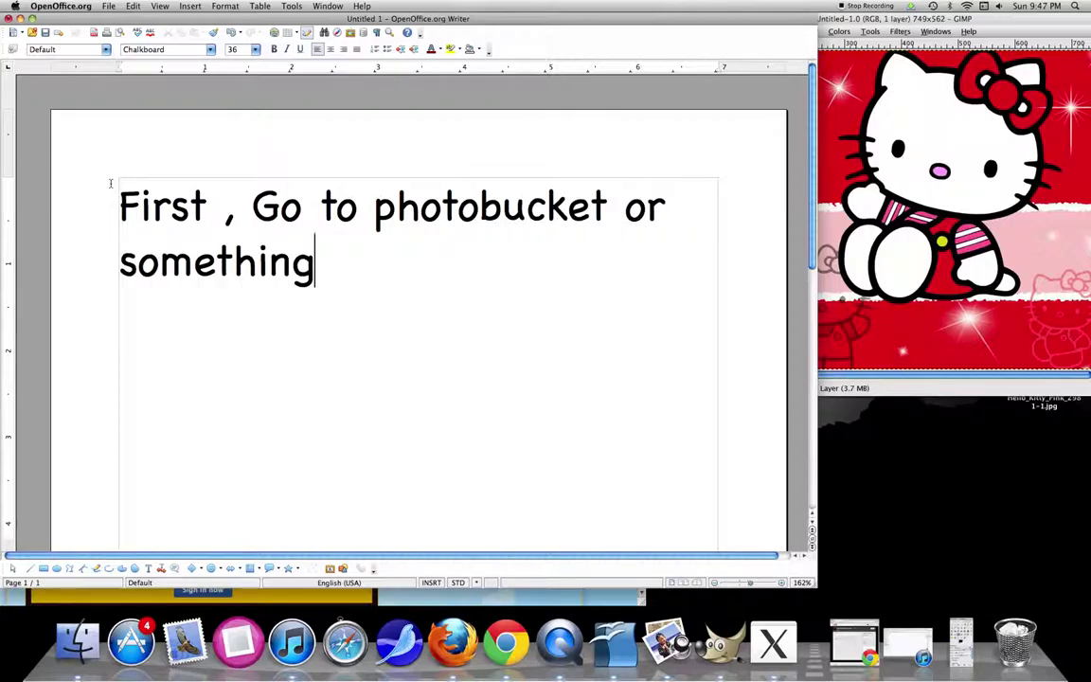
text( and pica)
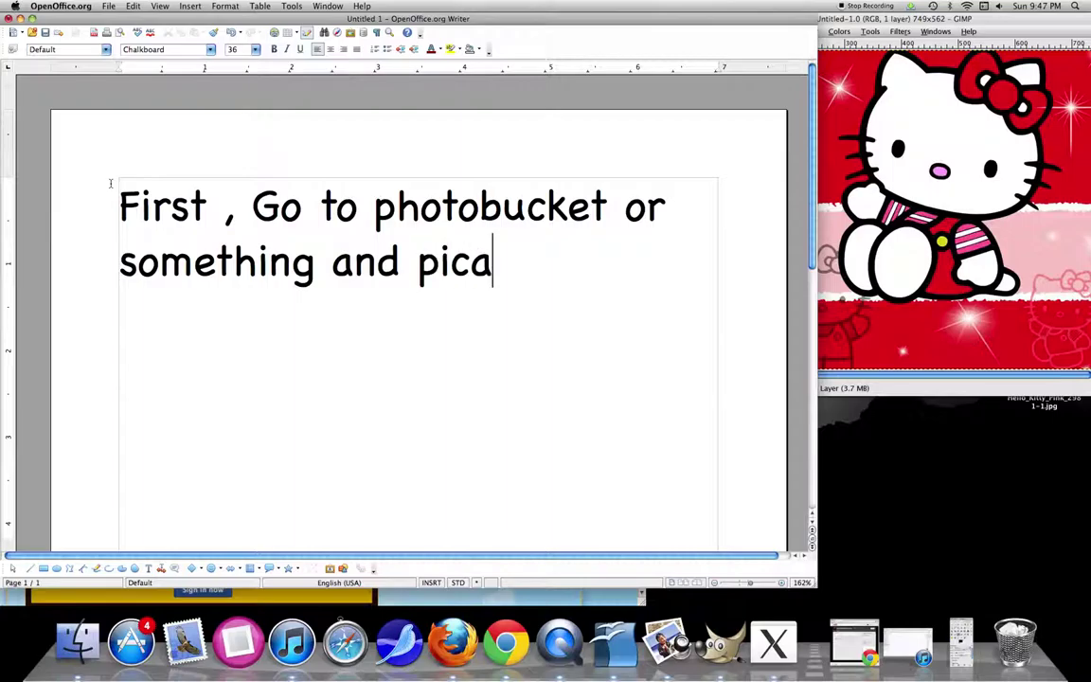
key(BackSpace)
key(BackSpace)
text(a)
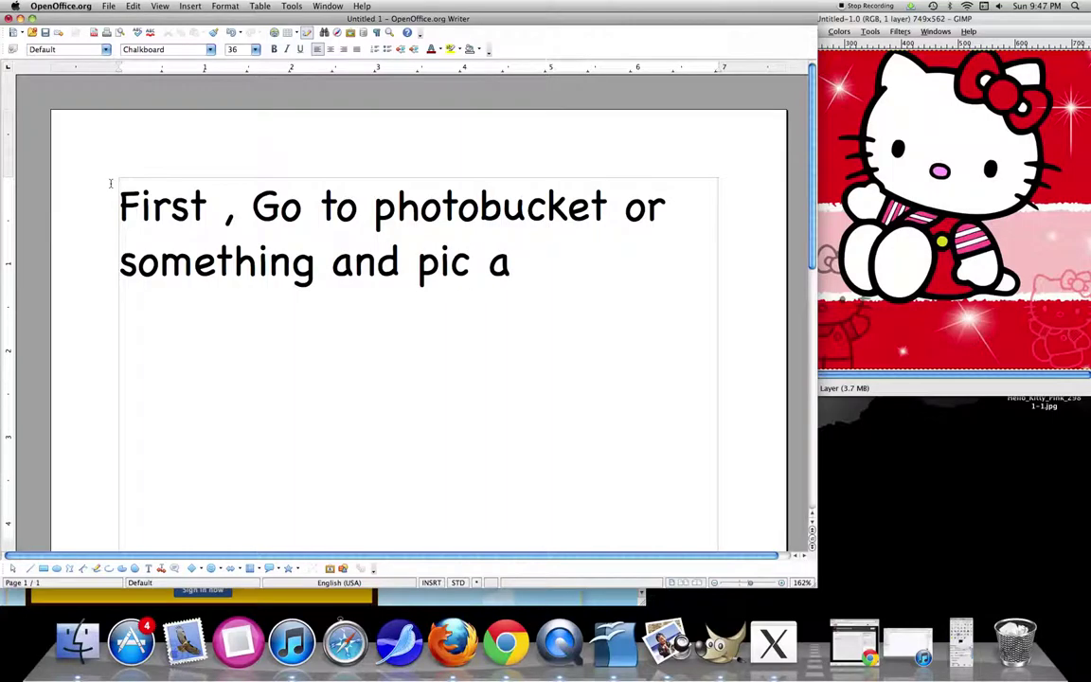
text( wal)
key(BackSpace)
key(BackSpace)
key(BackSpace)
text(ba)
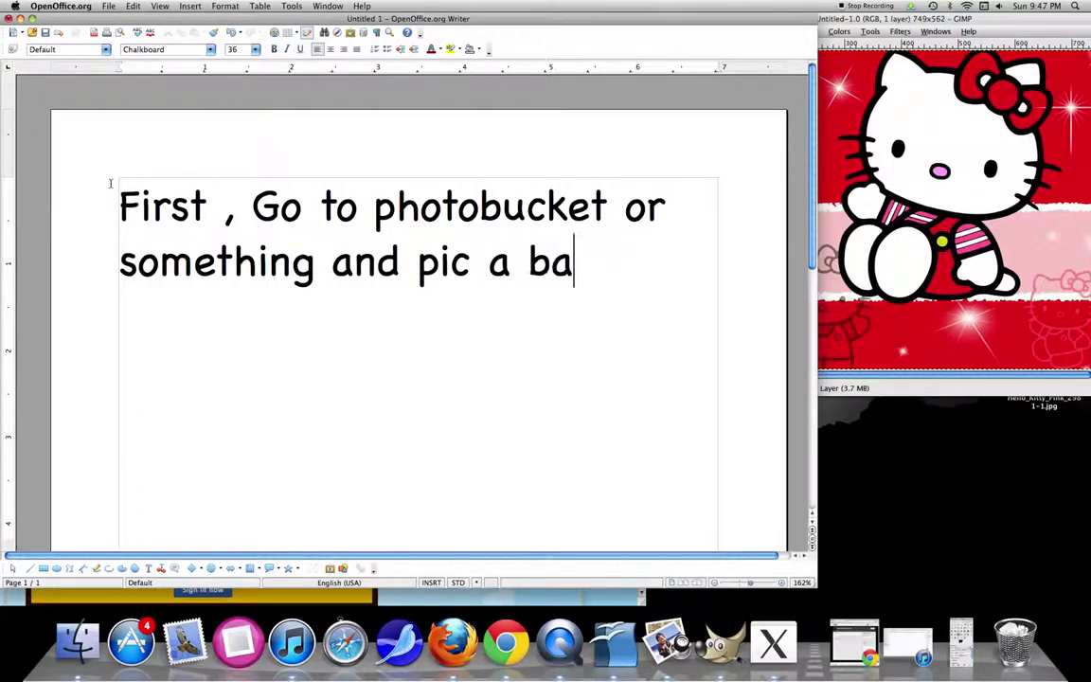
text(ckgrou)
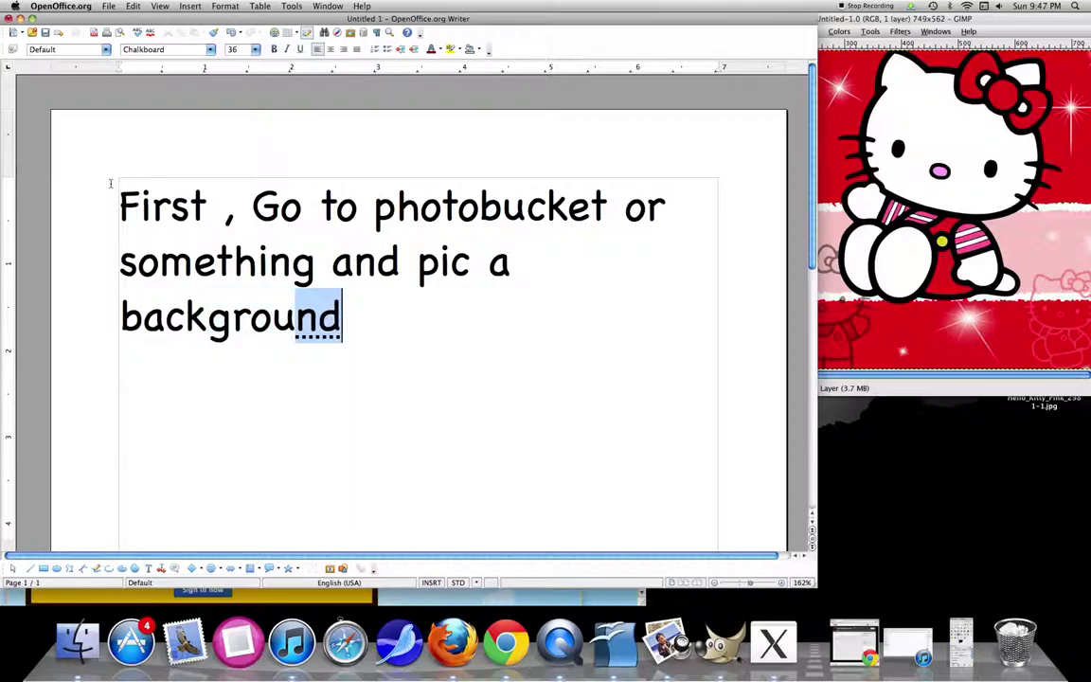
key(BackSpace)
text(nd)
key(BackSpace)
key(BackSpace)
text(nd )
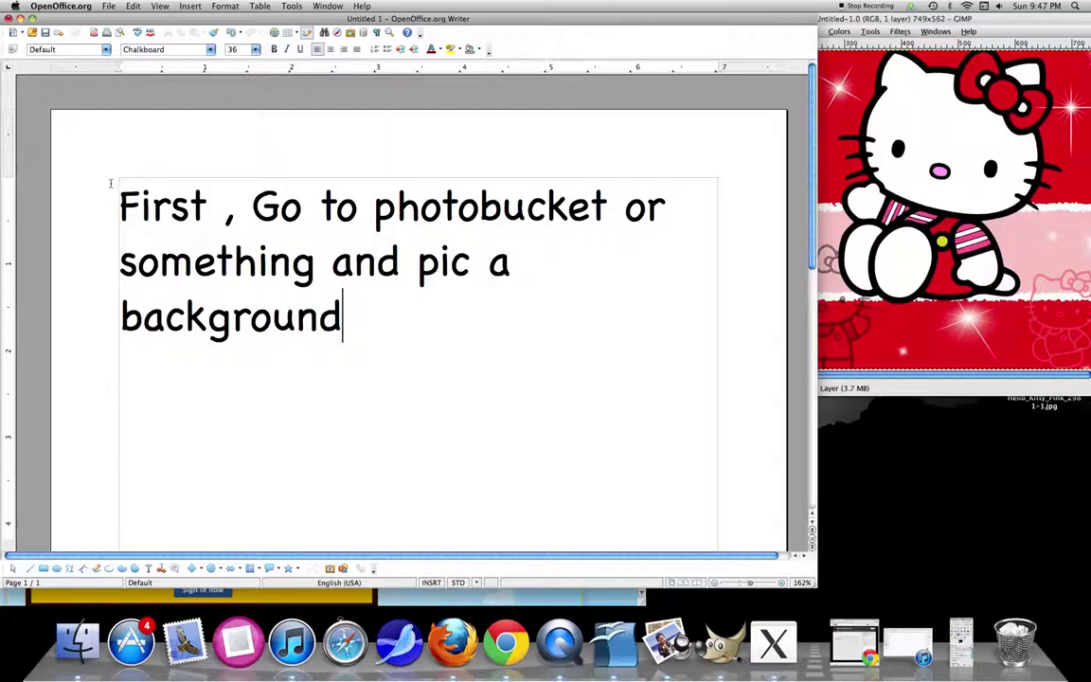
text(you w)
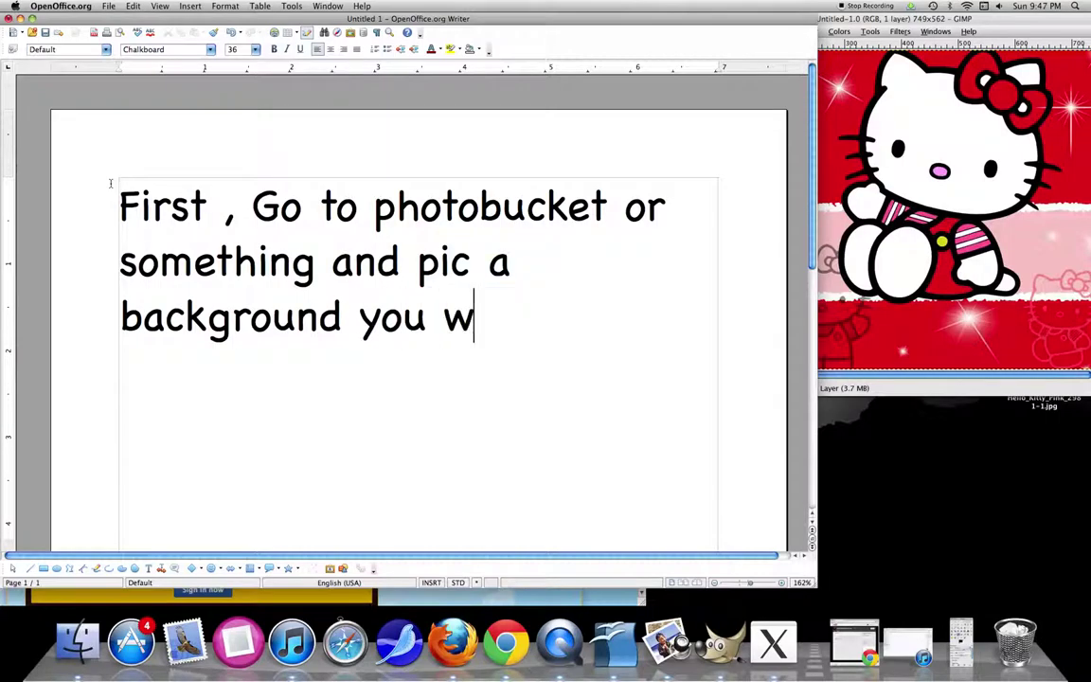
text(ant )
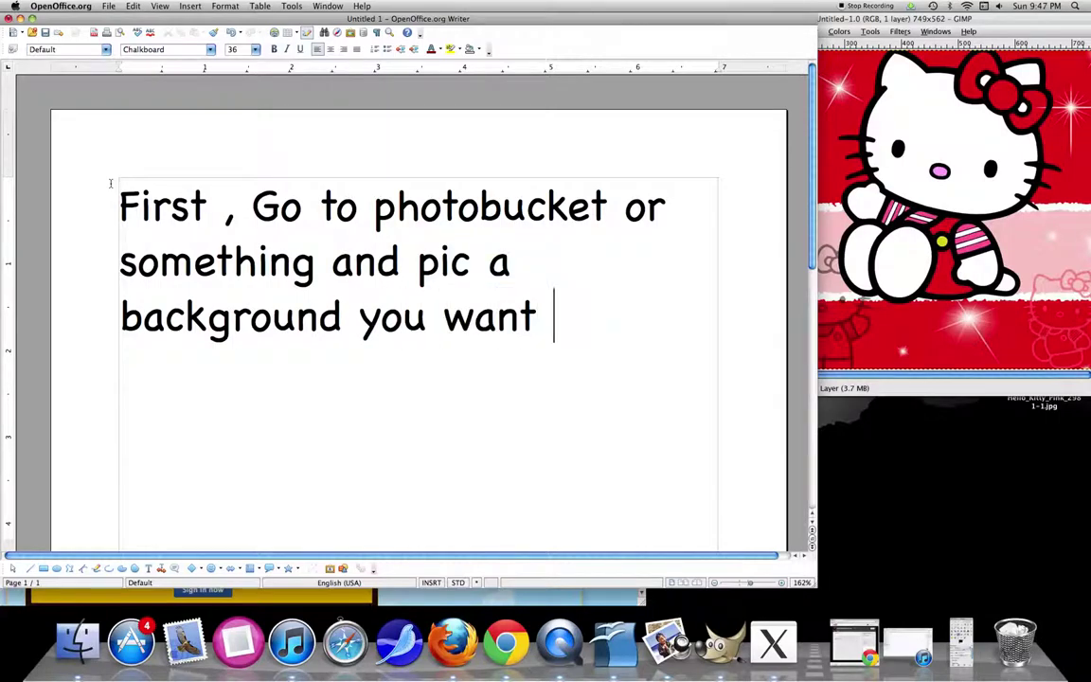
text(for your)
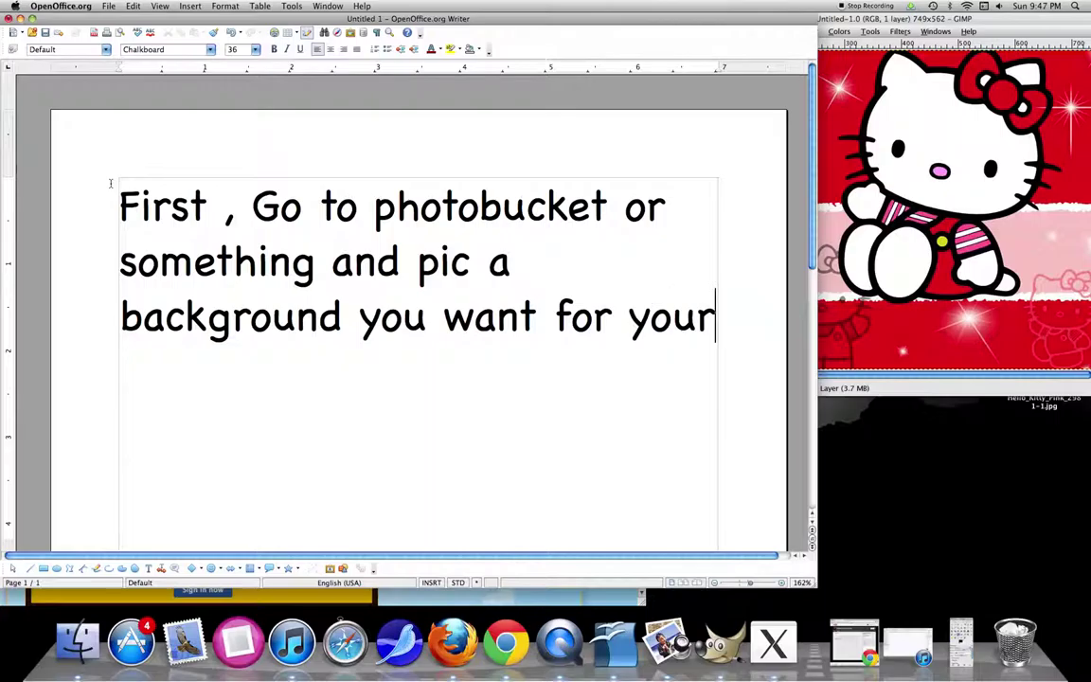
text( meex)
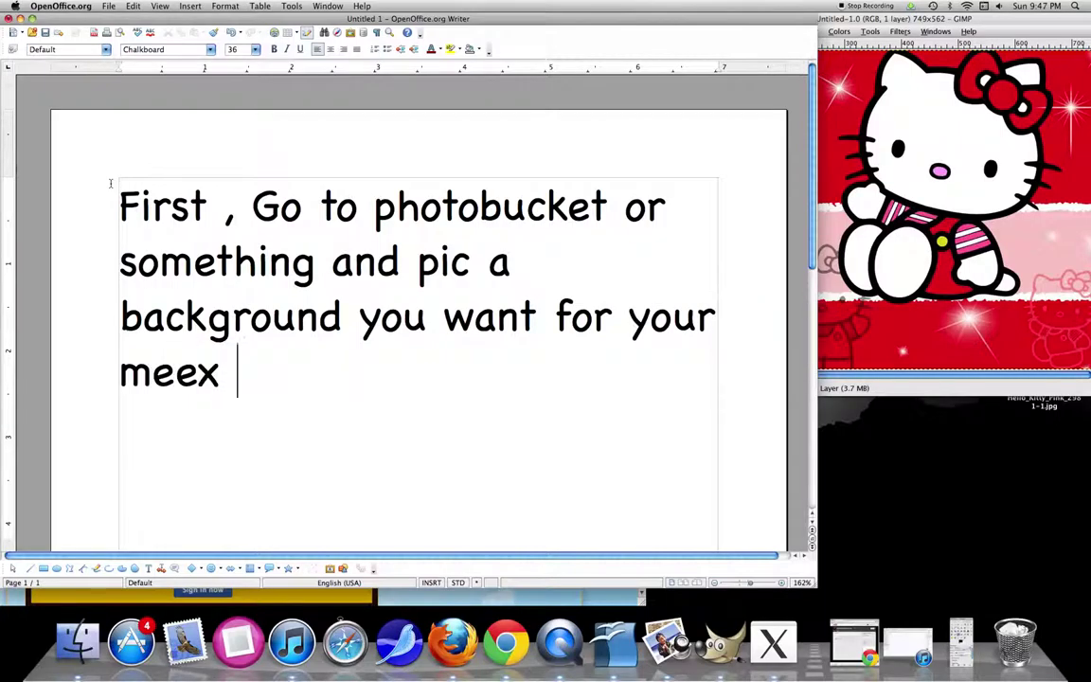
key(BackSpace)
key(BackSpace)
text(z pic :D  )
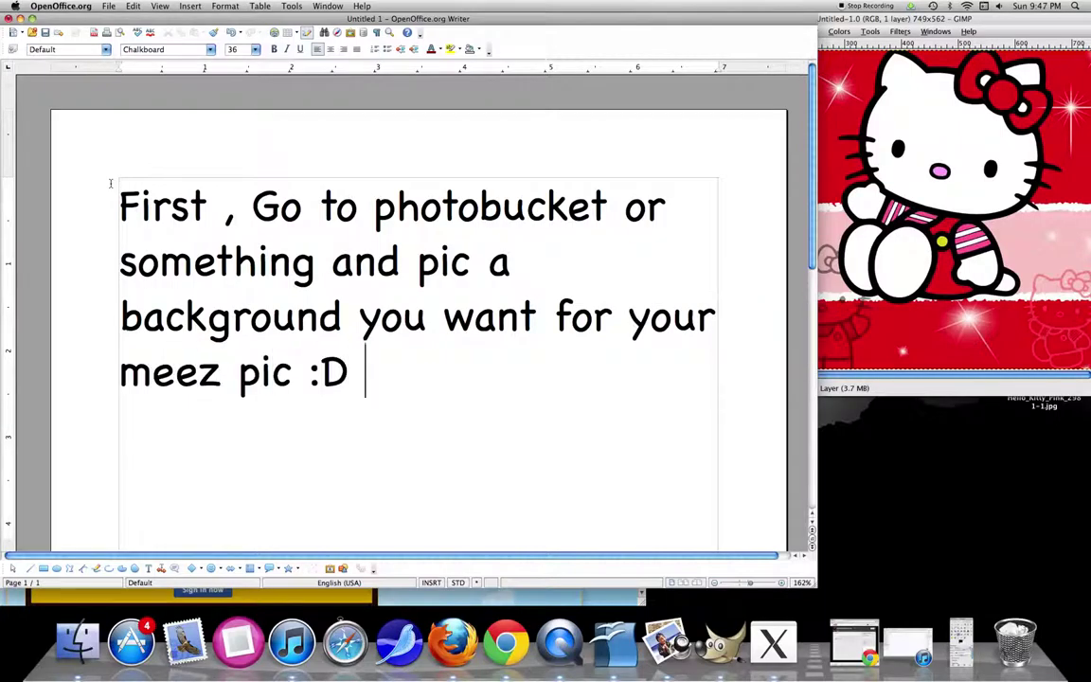
text(ai)
key(BackSpace)
key(BackSpace)
text(I choose this one)
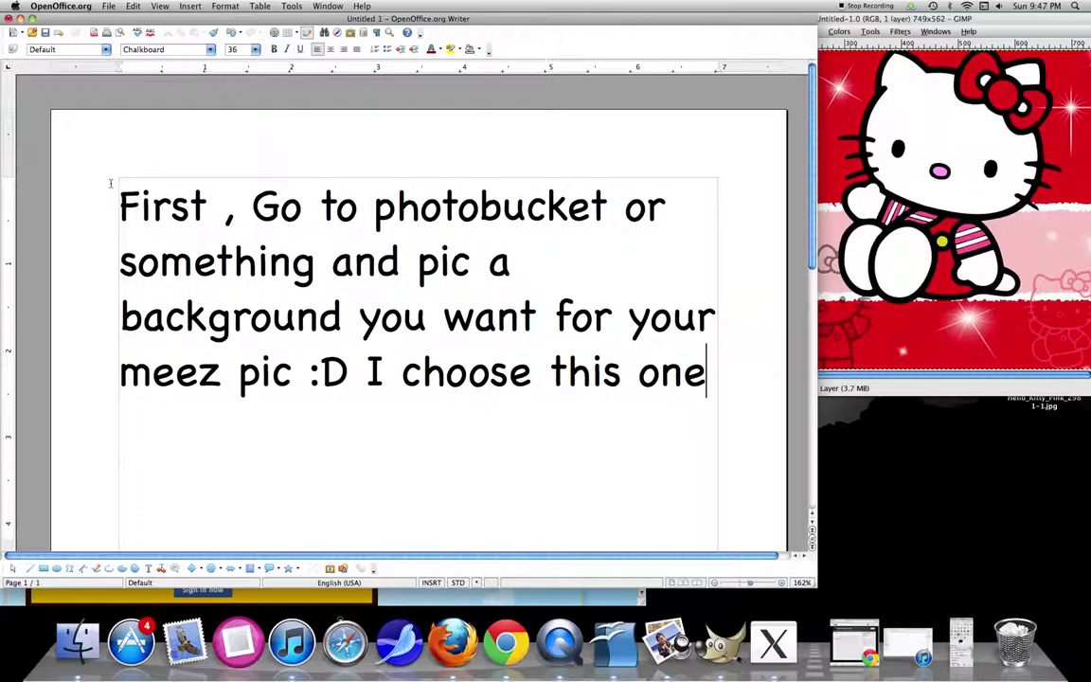
Step: Move the Hello Kitty image aside and retype the instructions starting 'Then go take'
click(966, 13)
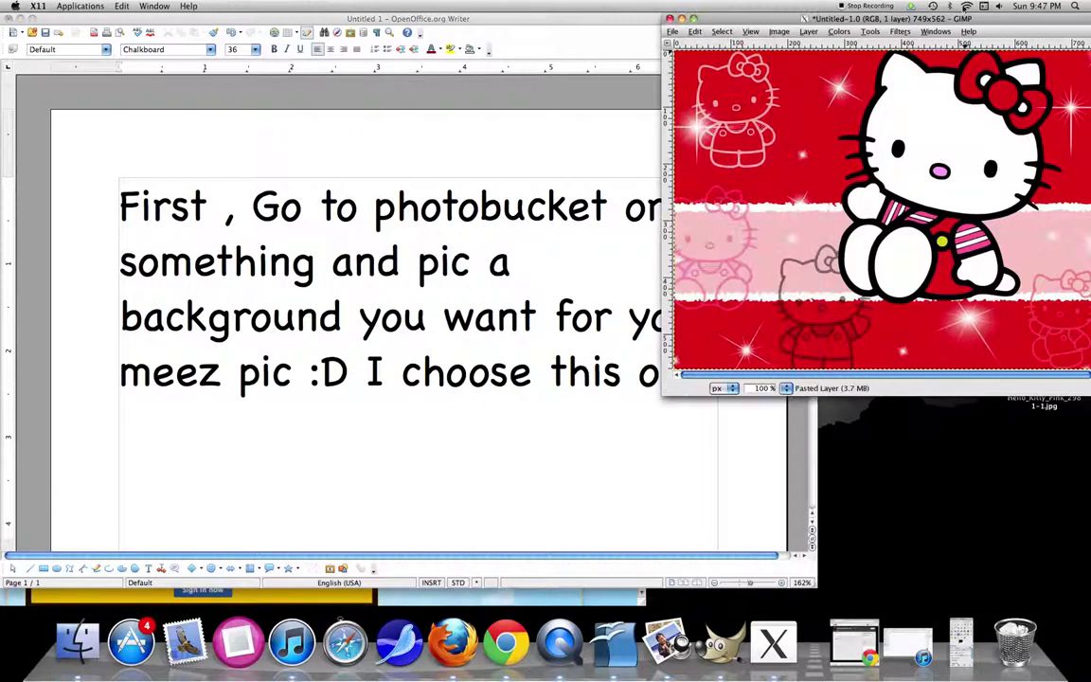
mouse_move(965, 13)
mouse_down()
mouse_move(572, 65)
mouse_move(910, 18)
mouse_up()
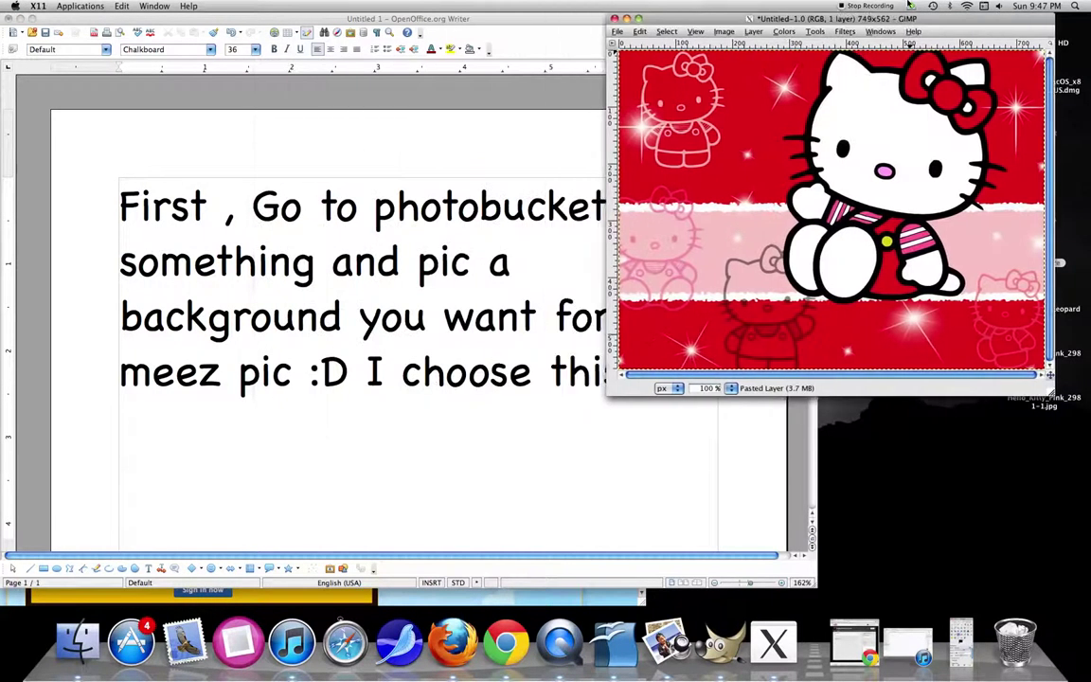
click(635, 395)
mouse_move(635, 394)
mouse_down()
mouse_move(570, 287)
mouse_move(119, 204)
mouse_up()
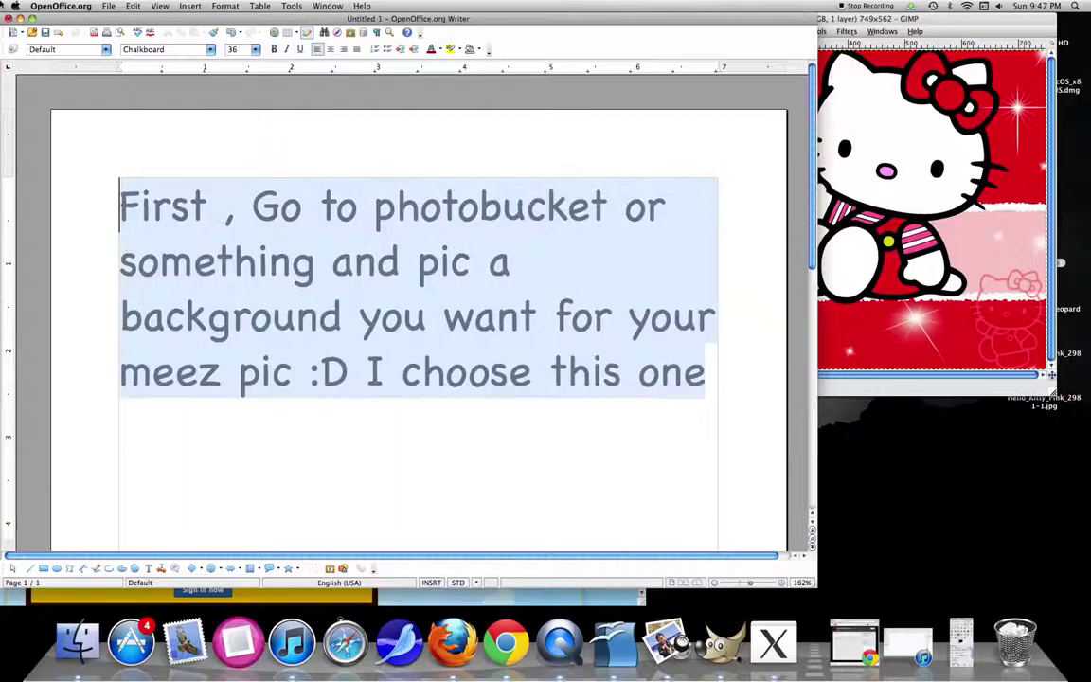
text(Then g)
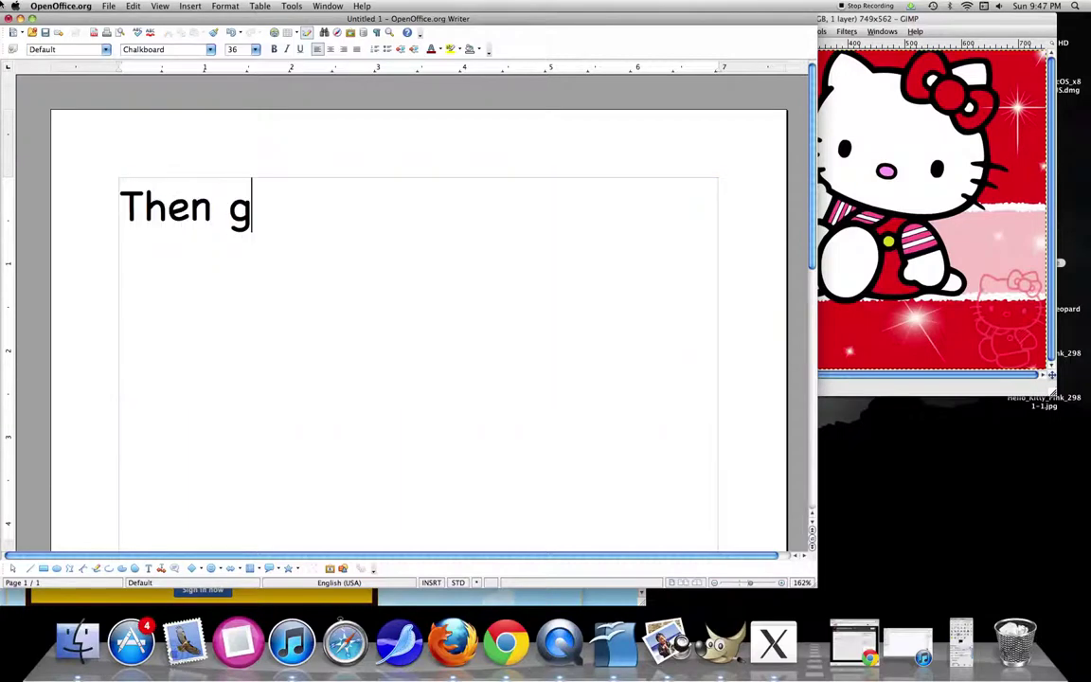
text(o)
key(BackSpace)
text(take)
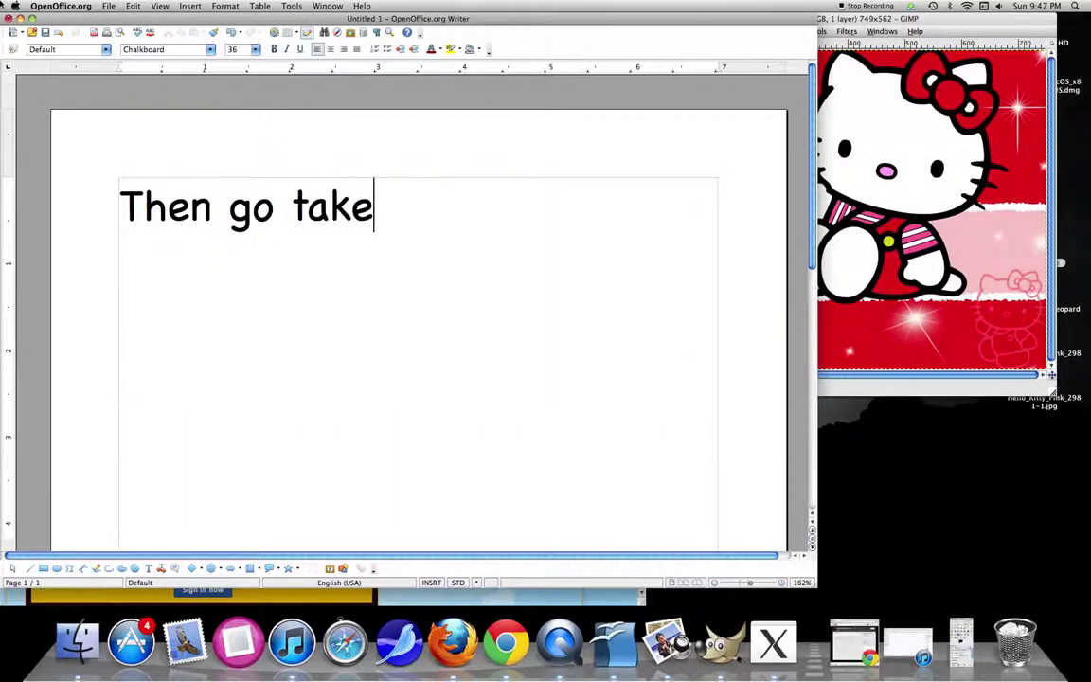
text( a pic of )
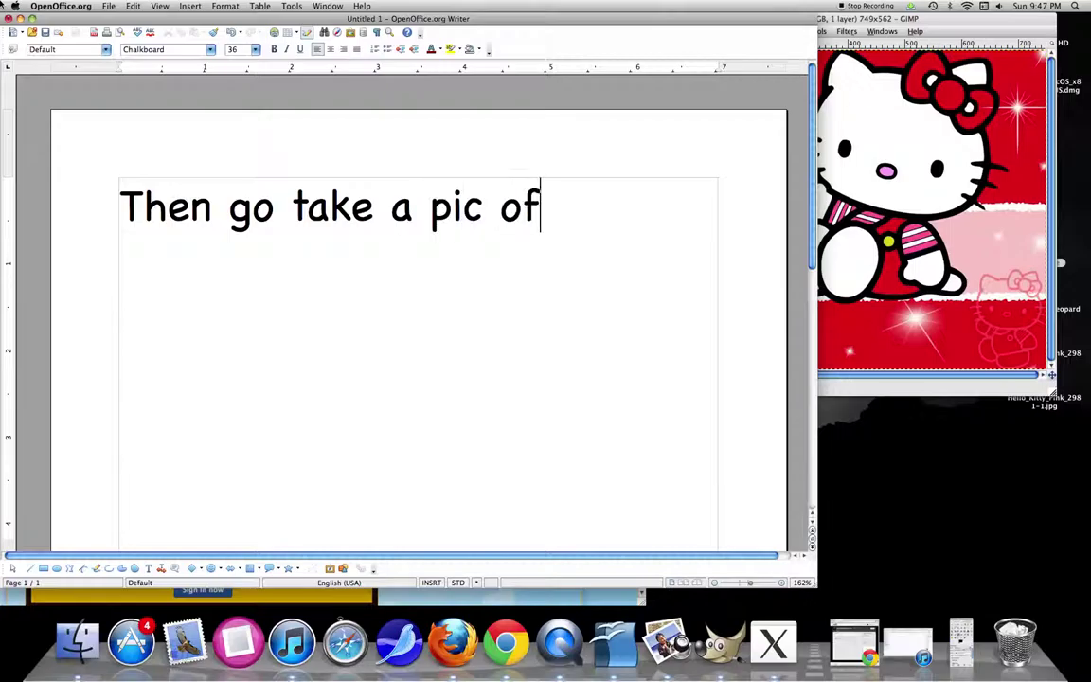
text(ur mee)
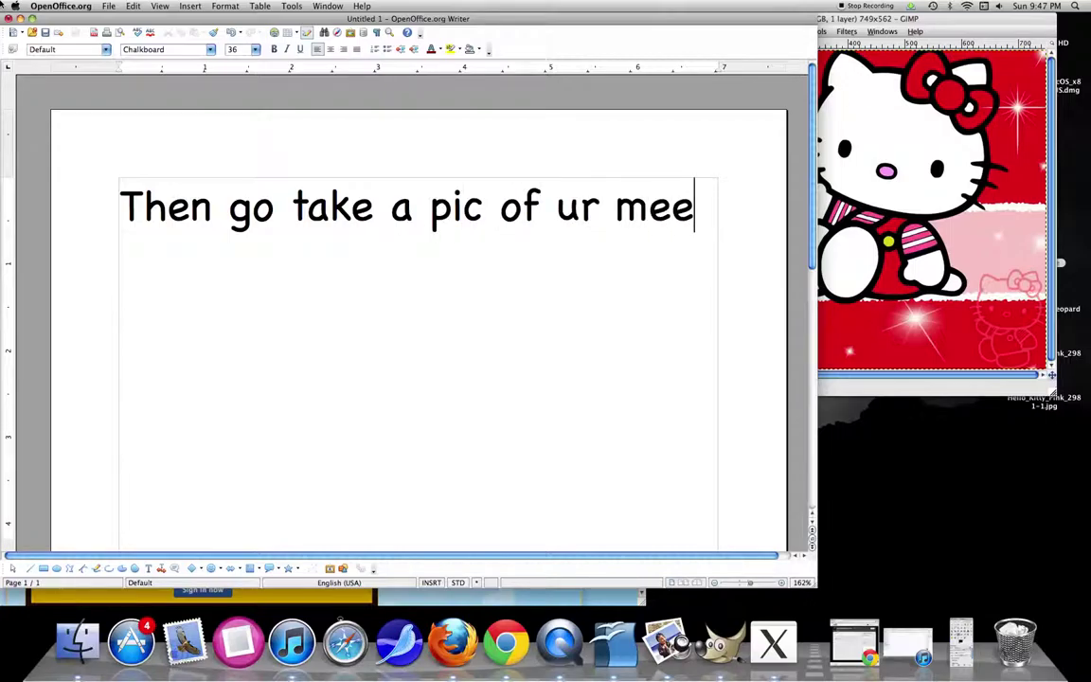
text(z .)
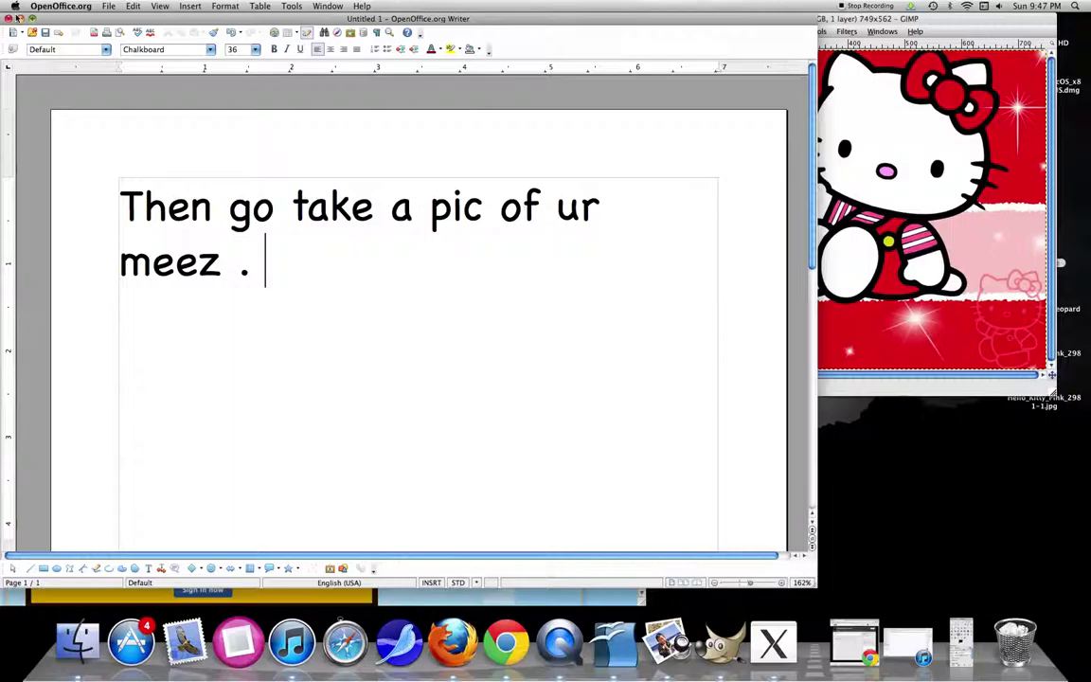
Step: Minimize Writer and close the Photobucket and Disney tabs, leaving only the Meez avatar page
click(19, 19)
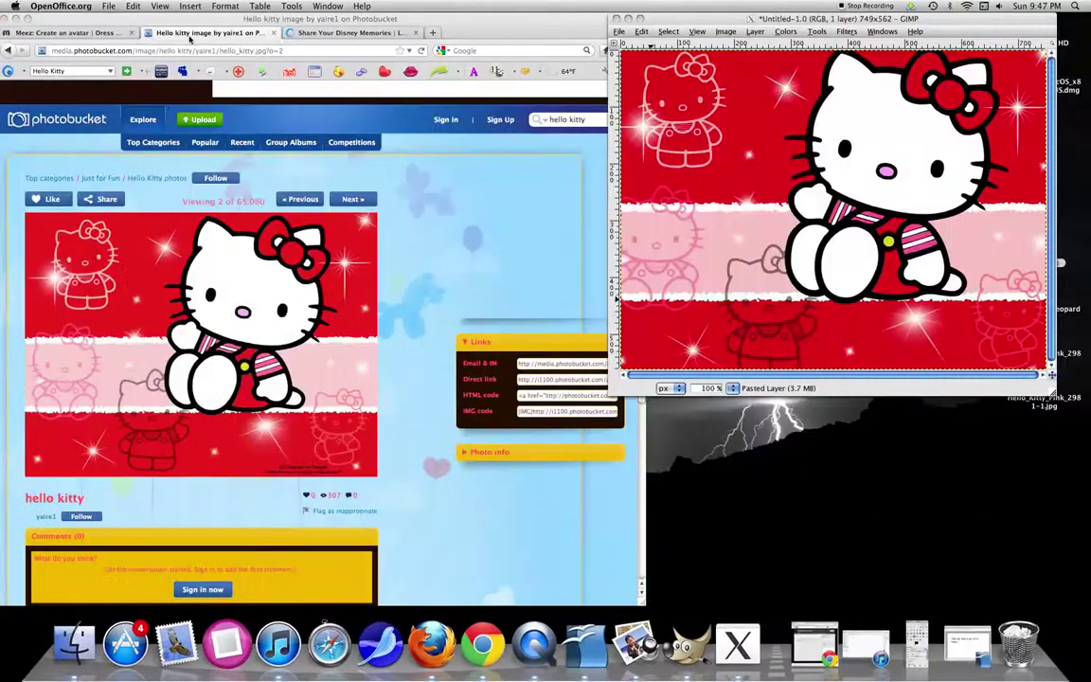
click(273, 34)
click(274, 33)
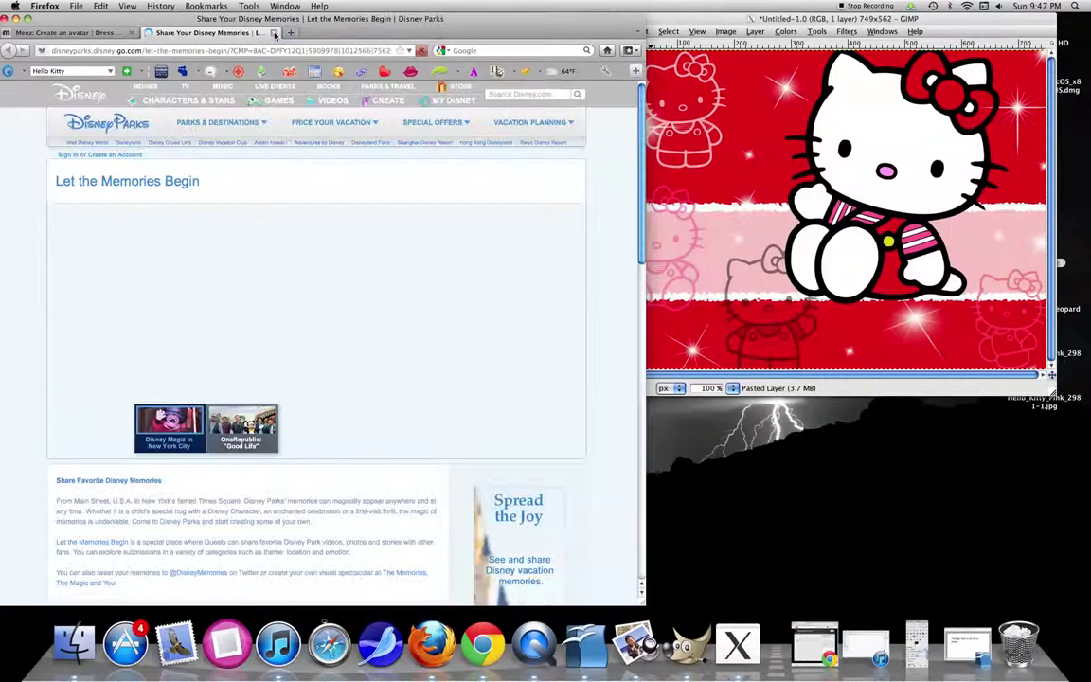
click(273, 33)
drag(284, 19, 322, 19)
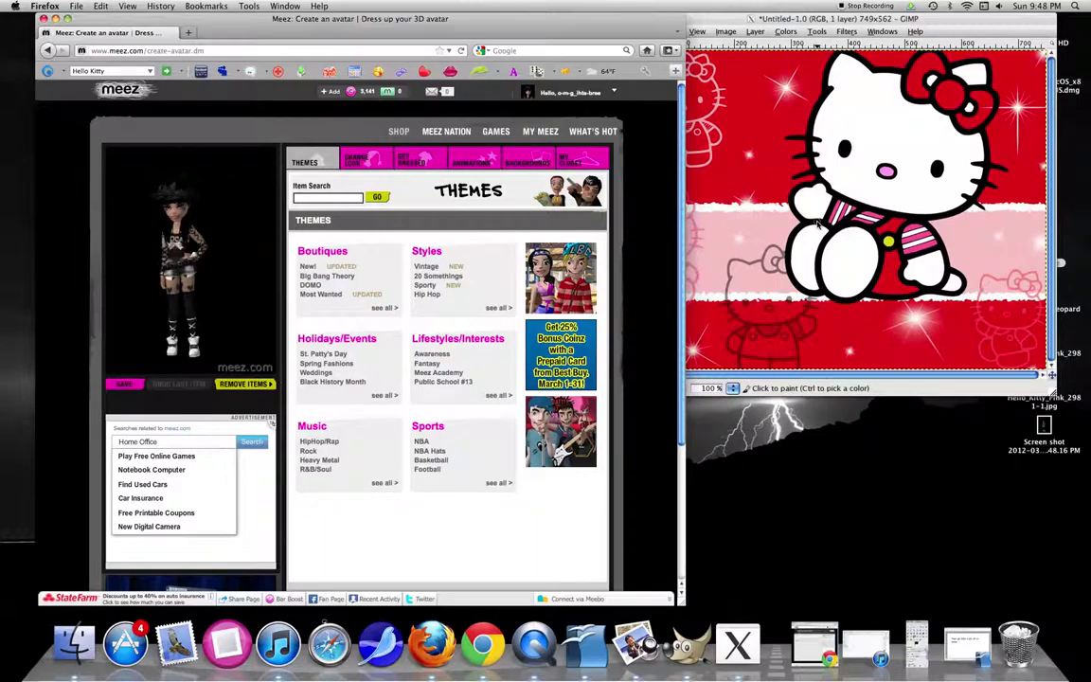
Step: Review the first avatar screenshot in Preview, then show the Meez Animations catalogue
double_click(1043, 425)
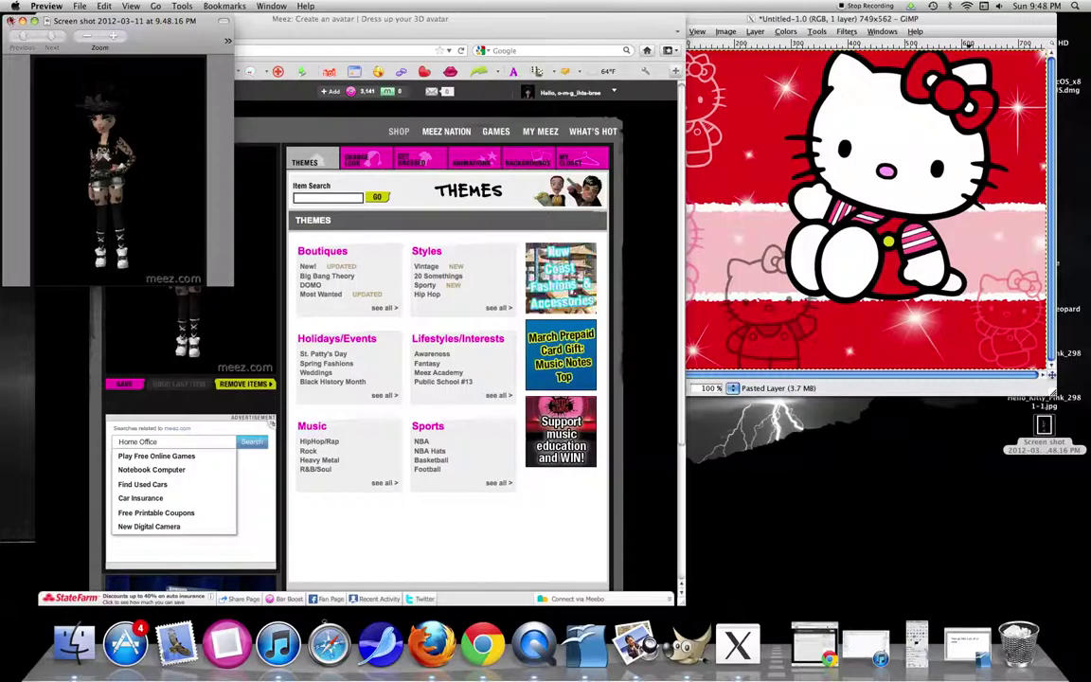
click(11, 20)
click(487, 165)
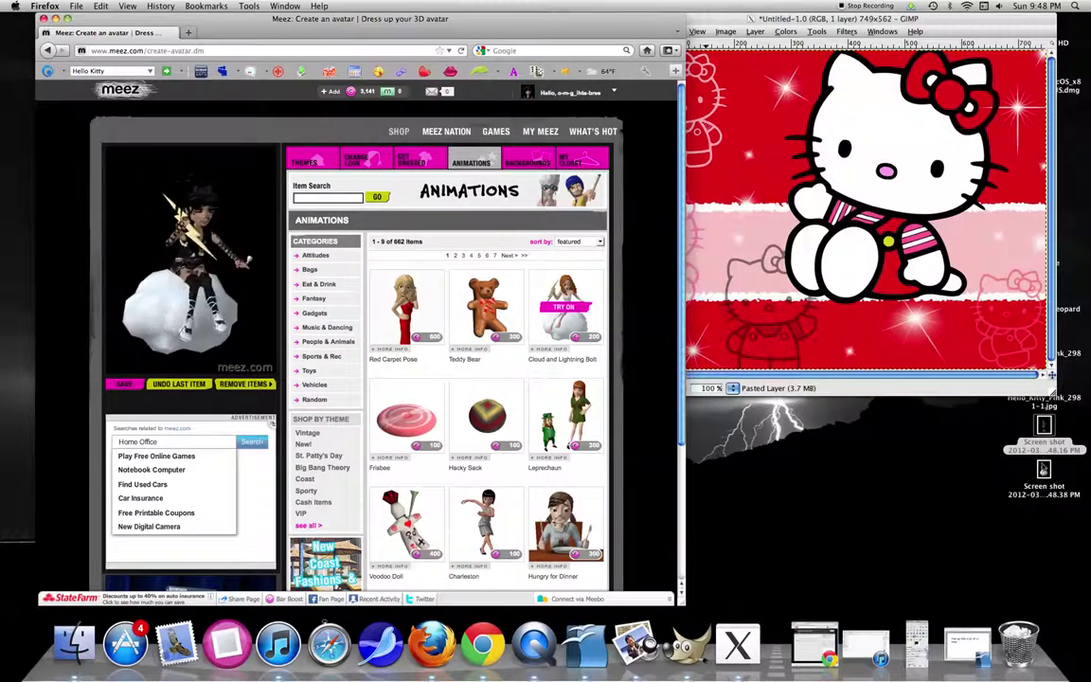
Step: Open the newer screenshot in Preview and remove an accidentally pasted Hello Kitty image
double_click(1043, 471)
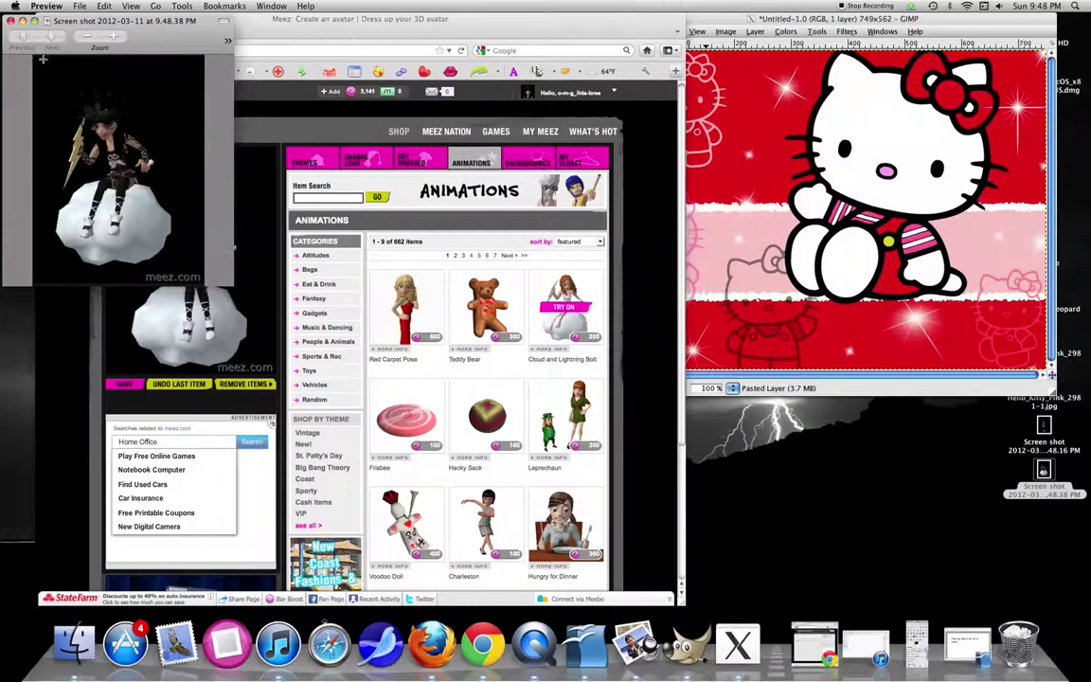
drag(42, 58, 194, 278)
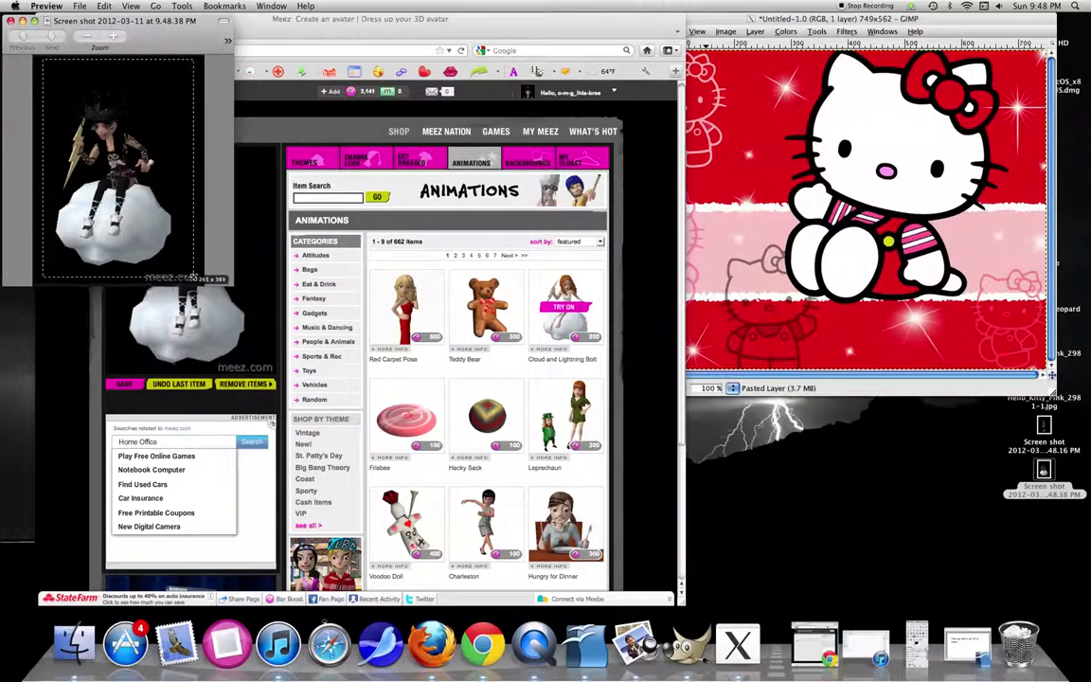
click(104, 6)
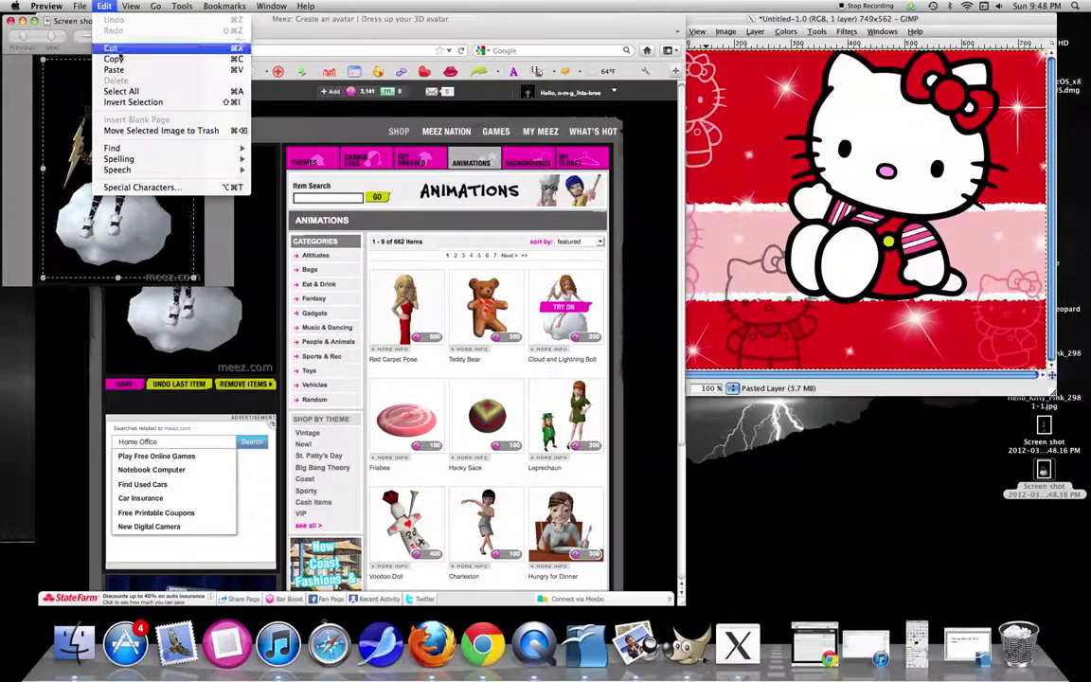
click(114, 70)
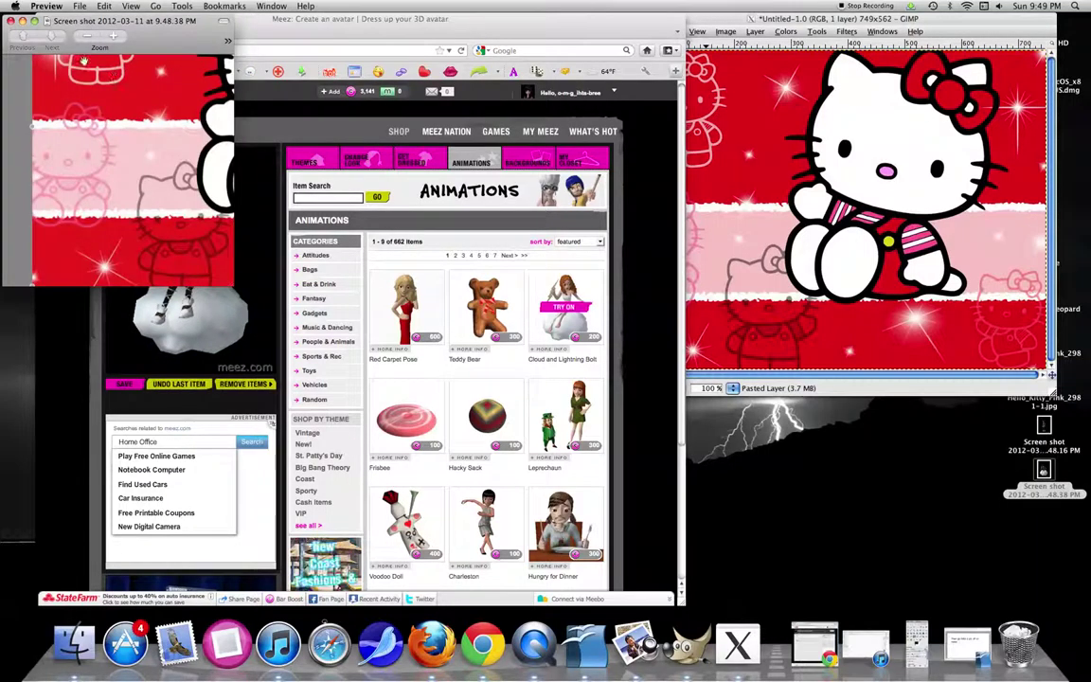
click(104, 6)
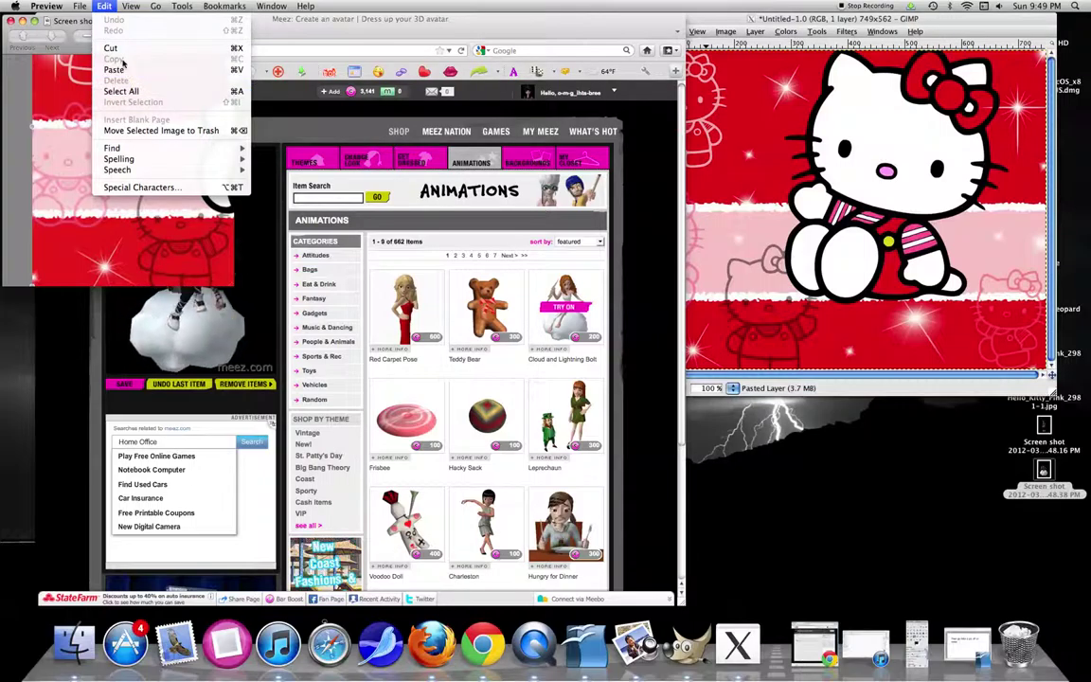
click(120, 50)
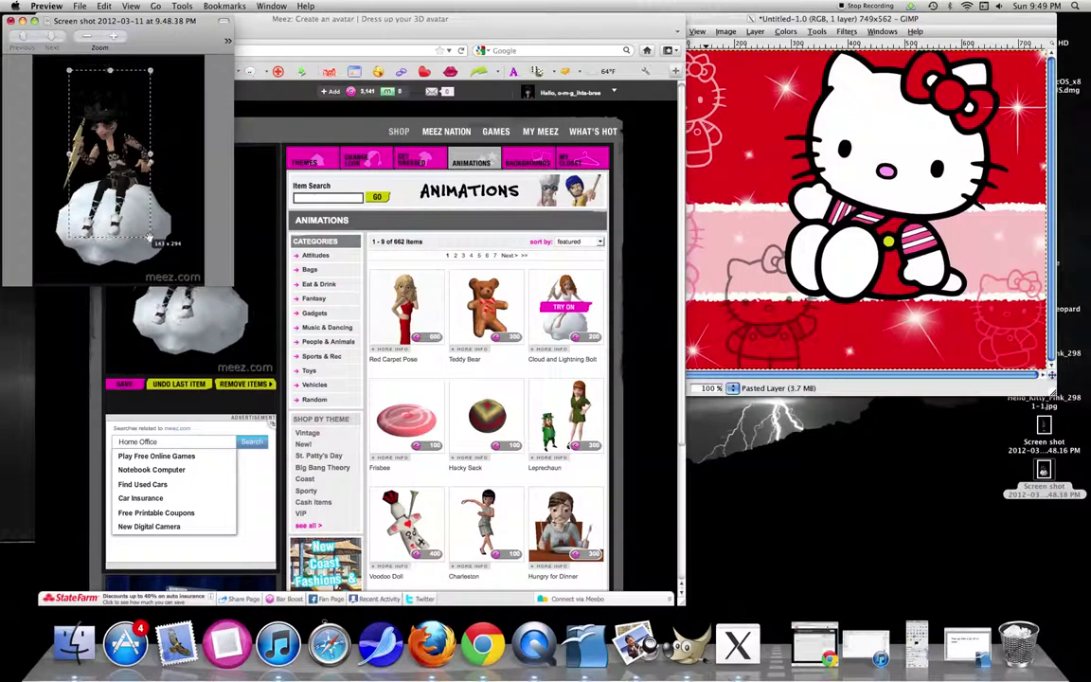
Step: Copy the avatar-and-cloud region of the screenshot to the clipboard
drag(41, 64, 183, 273)
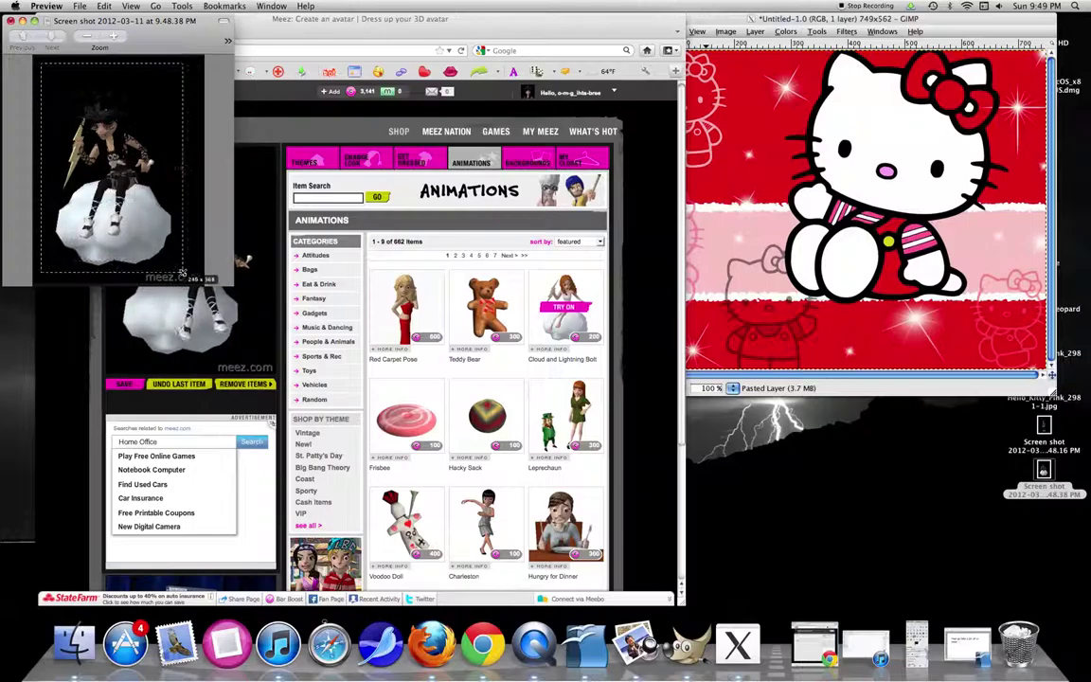
click(107, 6)
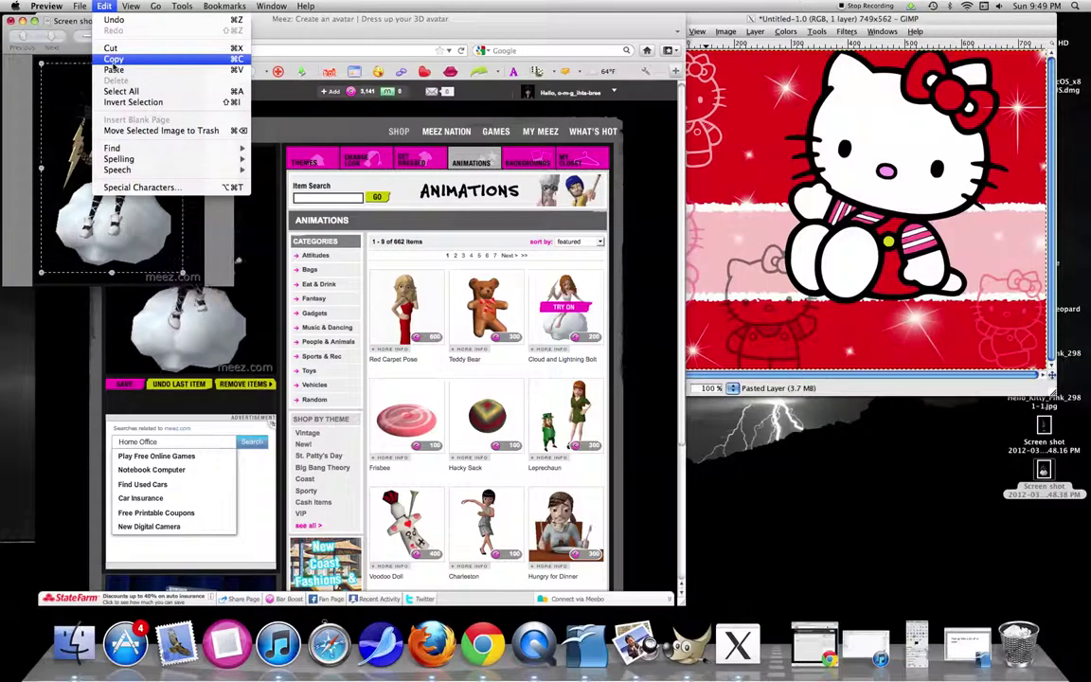
click(114, 59)
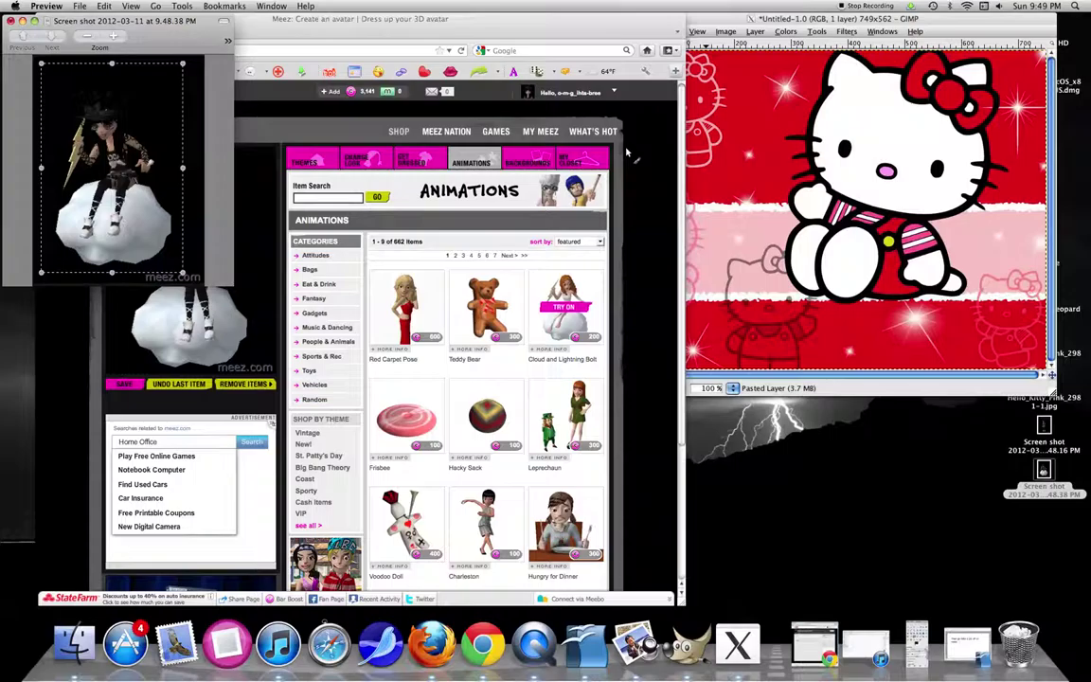
click(767, 163)
Step: Paste the avatar as a floating selection, shift the image window left, and show the Toolbox
click(641, 31)
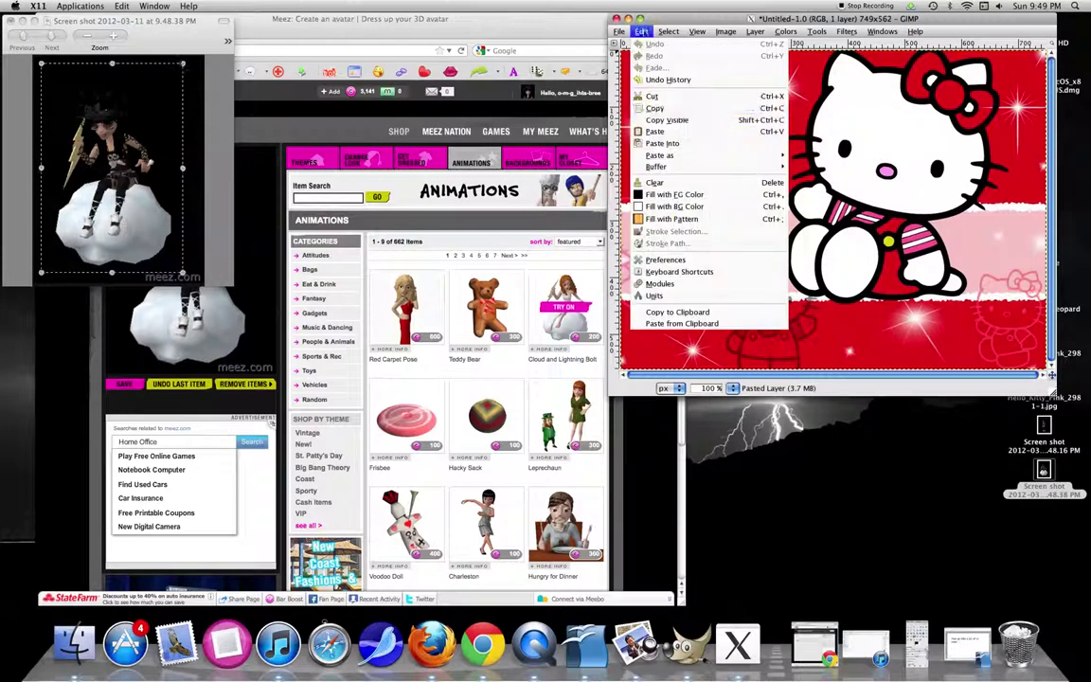
click(694, 139)
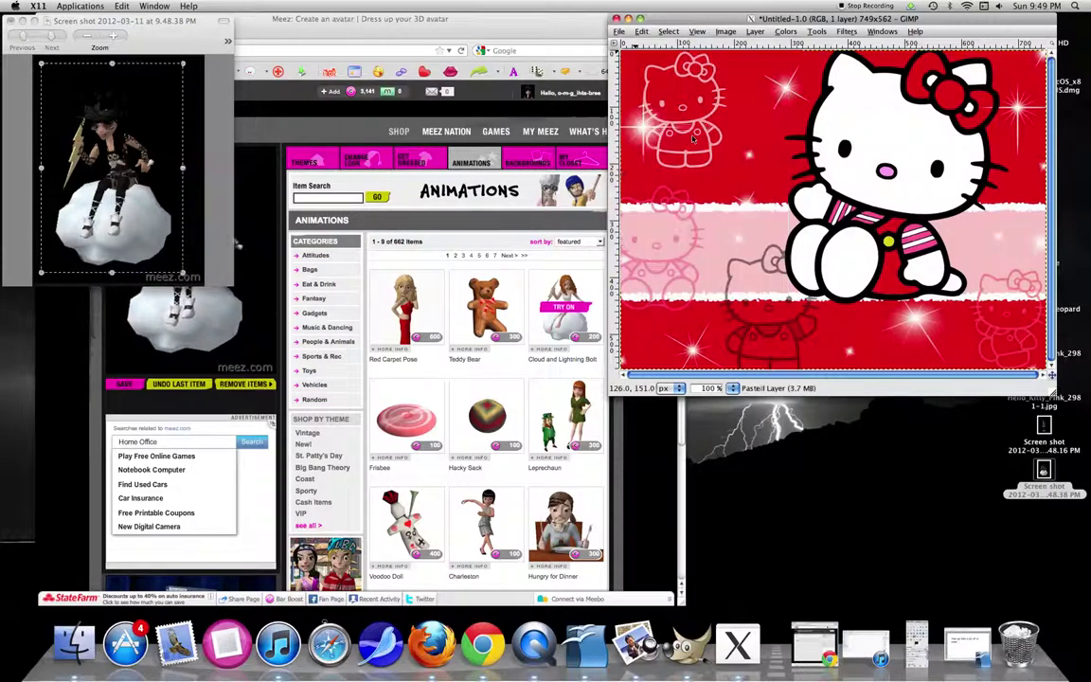
drag(758, 19, 290, 19)
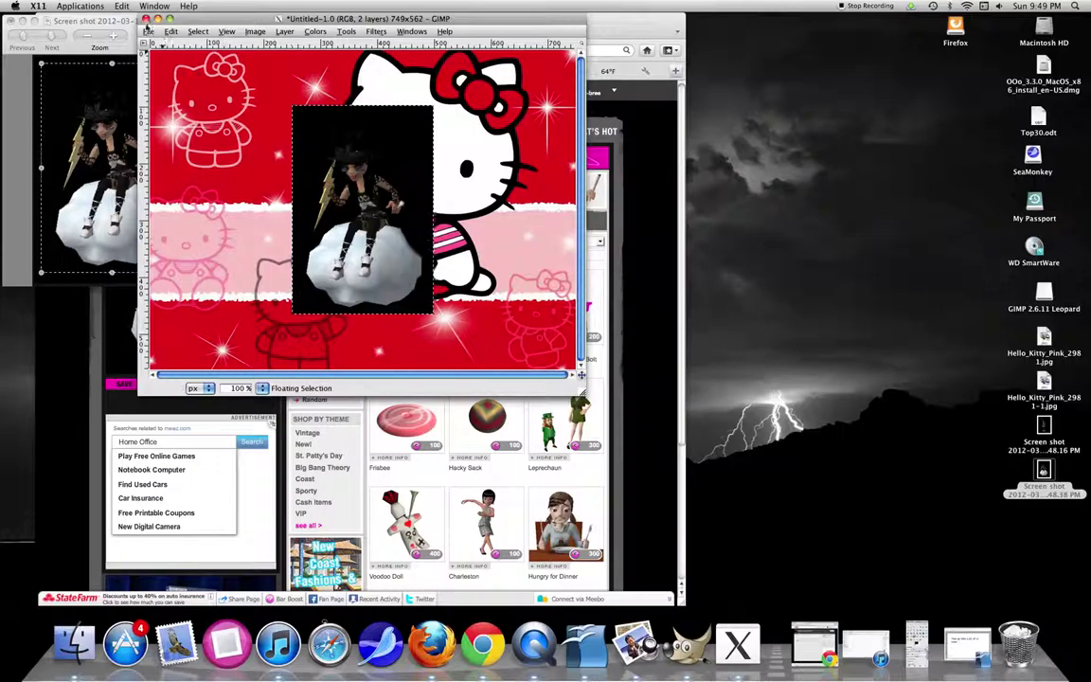
click(169, 31)
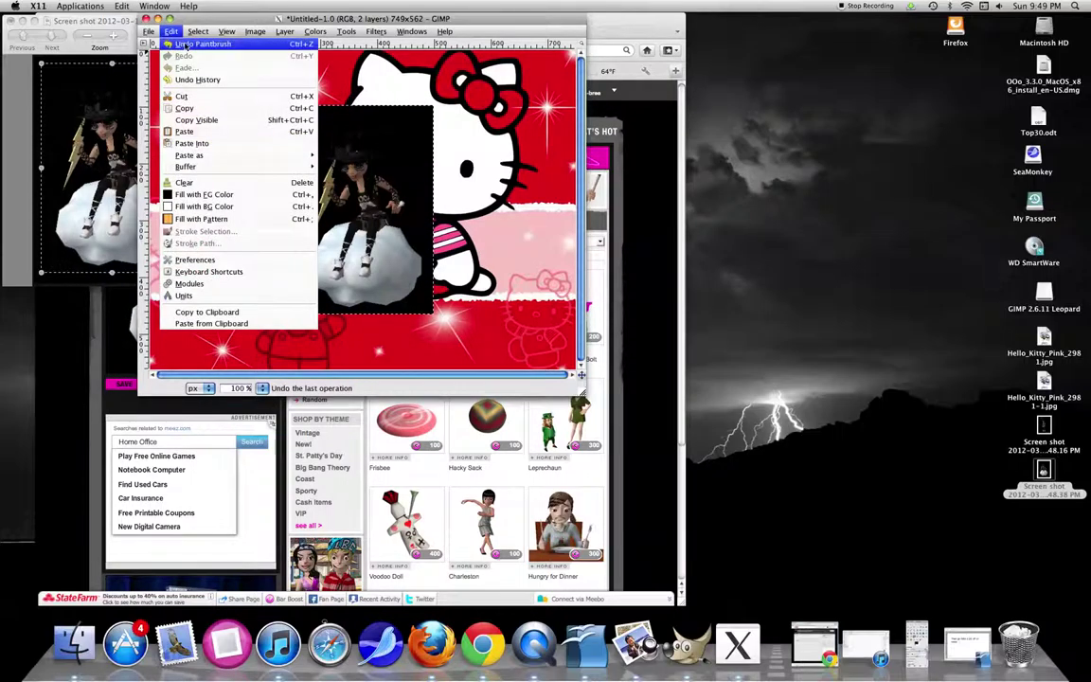
click(916, 644)
click(542, 207)
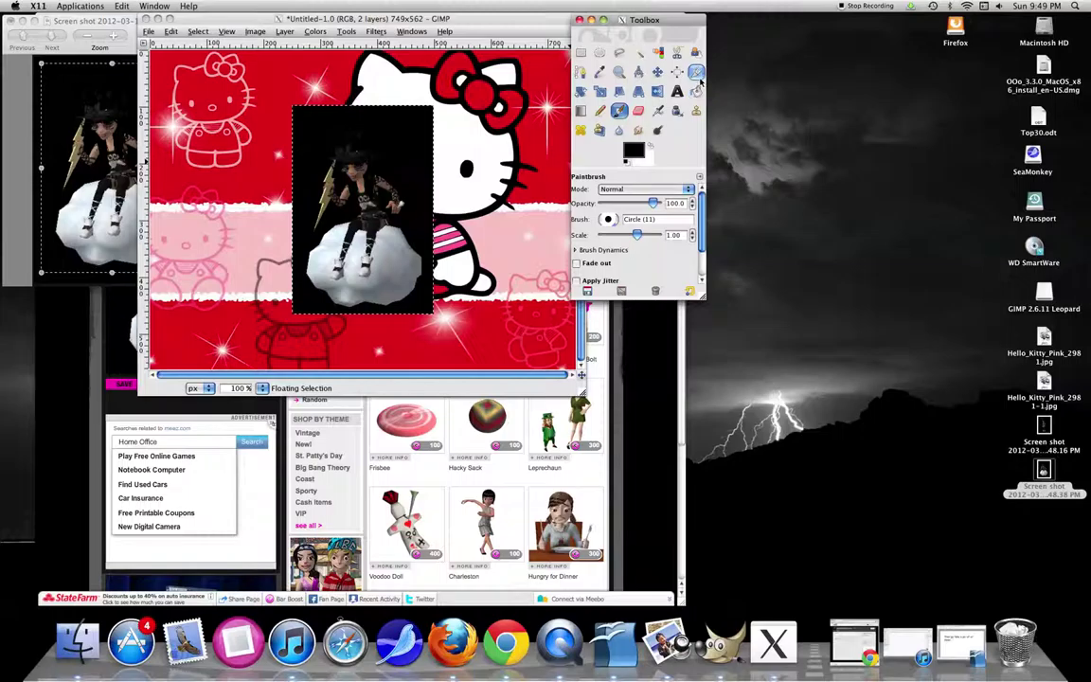
click(696, 91)
Step: Set the foreground to red and bucket-fill the avatar's background red
click(638, 130)
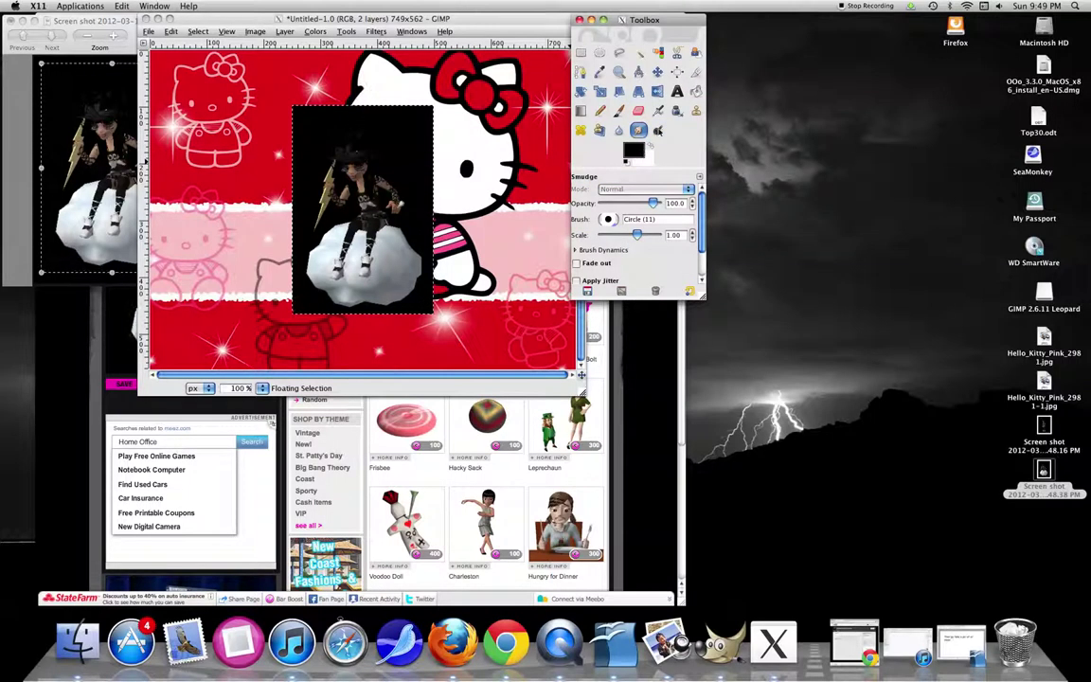
click(632, 148)
click(695, 91)
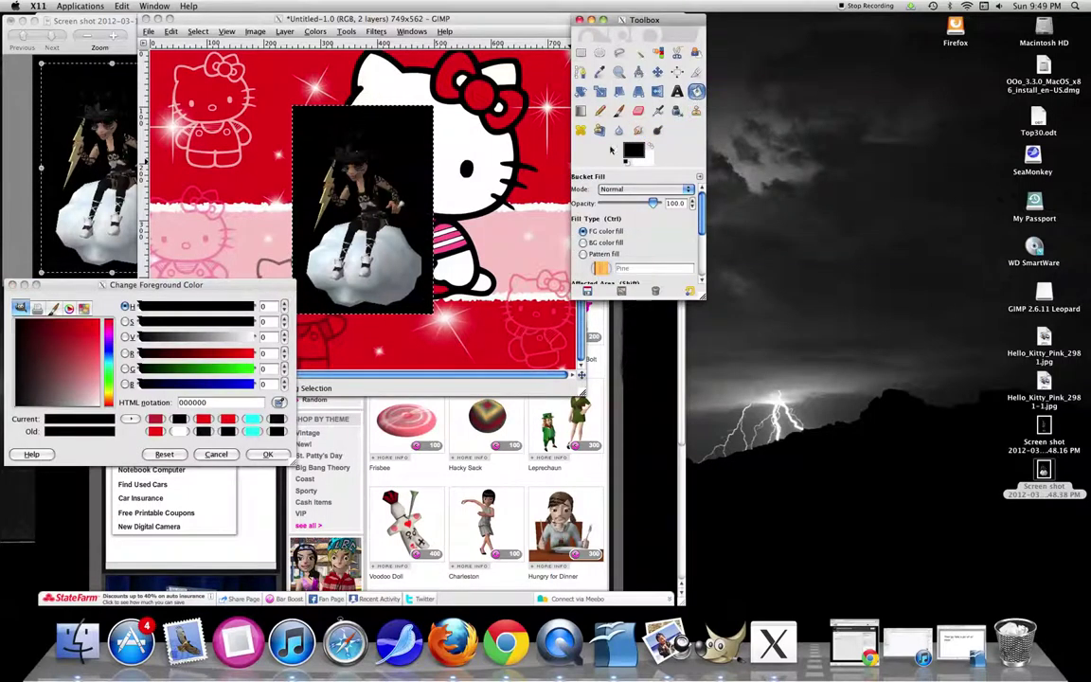
click(227, 419)
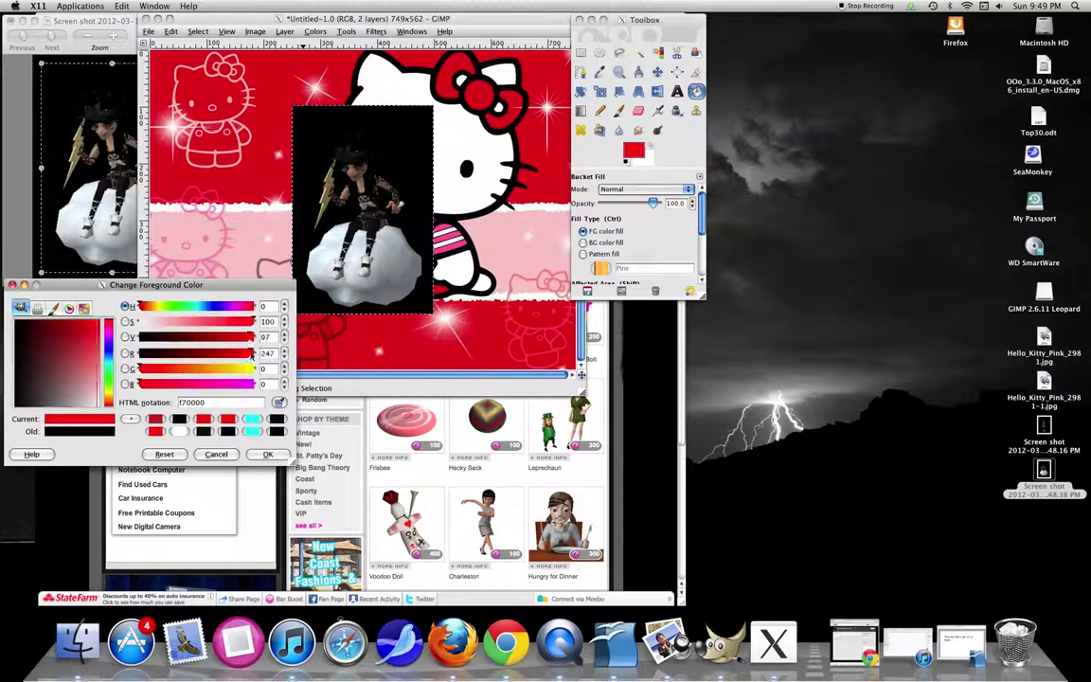
click(268, 454)
click(320, 137)
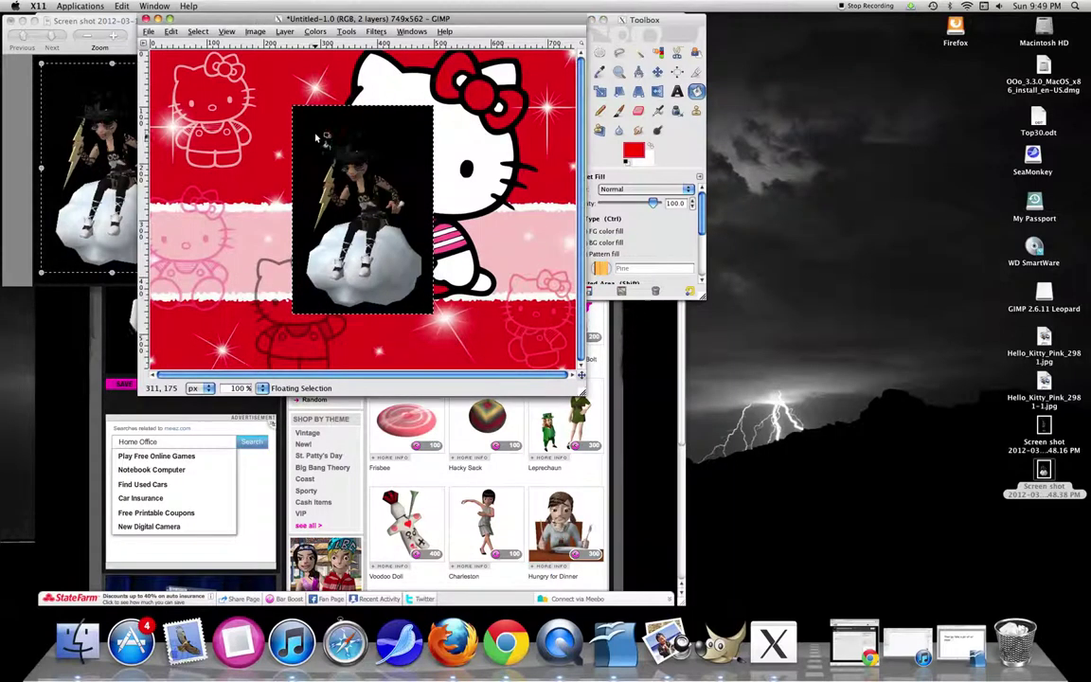
click(401, 305)
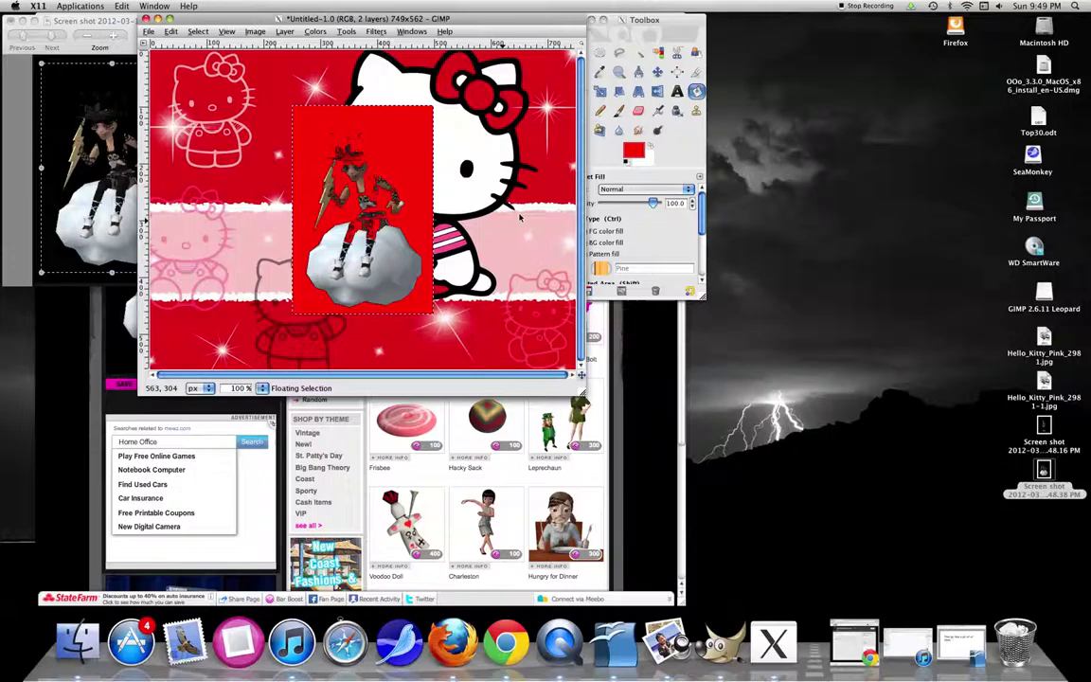
Step: Set the foreground colour to black and bucket-fill the avatar's background black
click(633, 150)
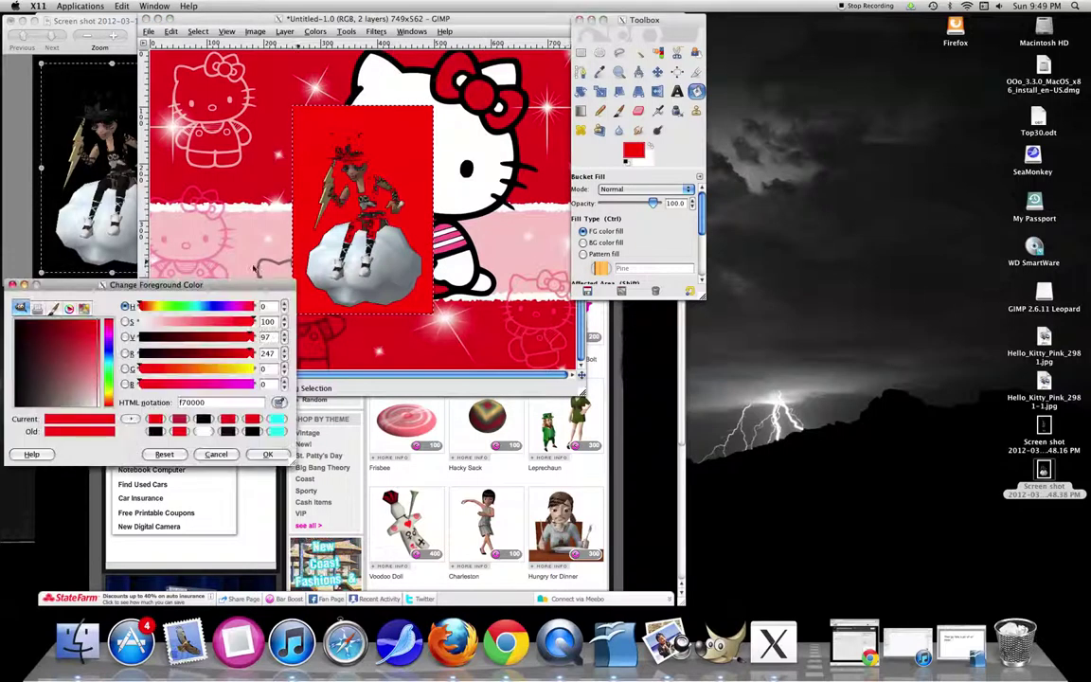
click(24, 405)
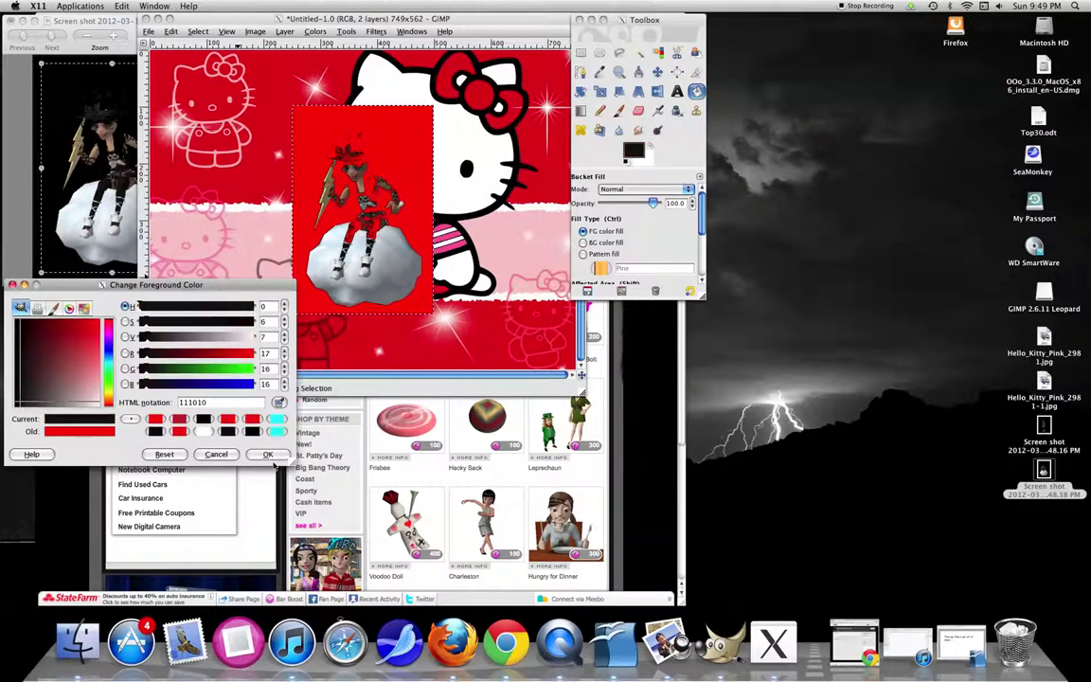
click(268, 454)
click(342, 152)
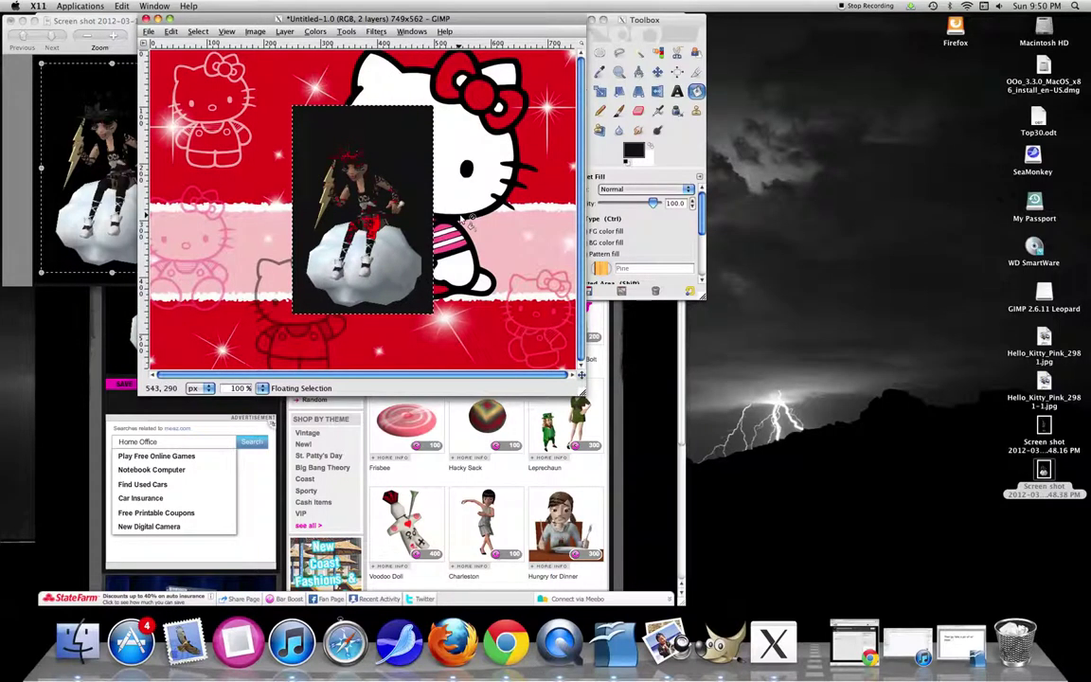
Step: Drag the floating avatar to the image's top-left corner with the Move tool
click(676, 71)
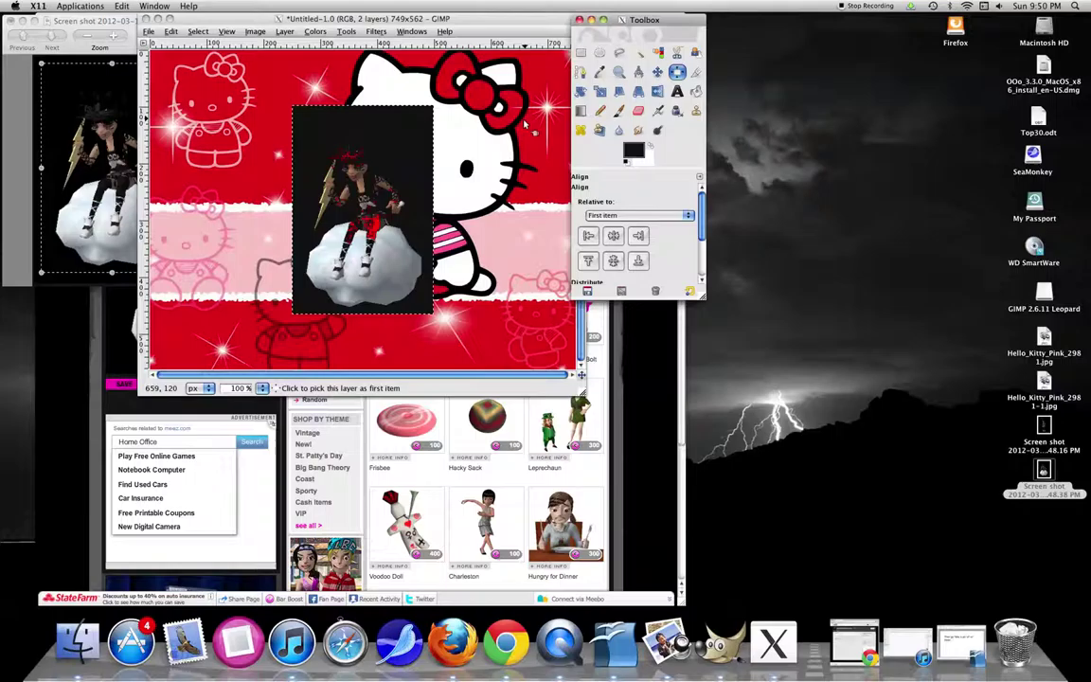
click(445, 154)
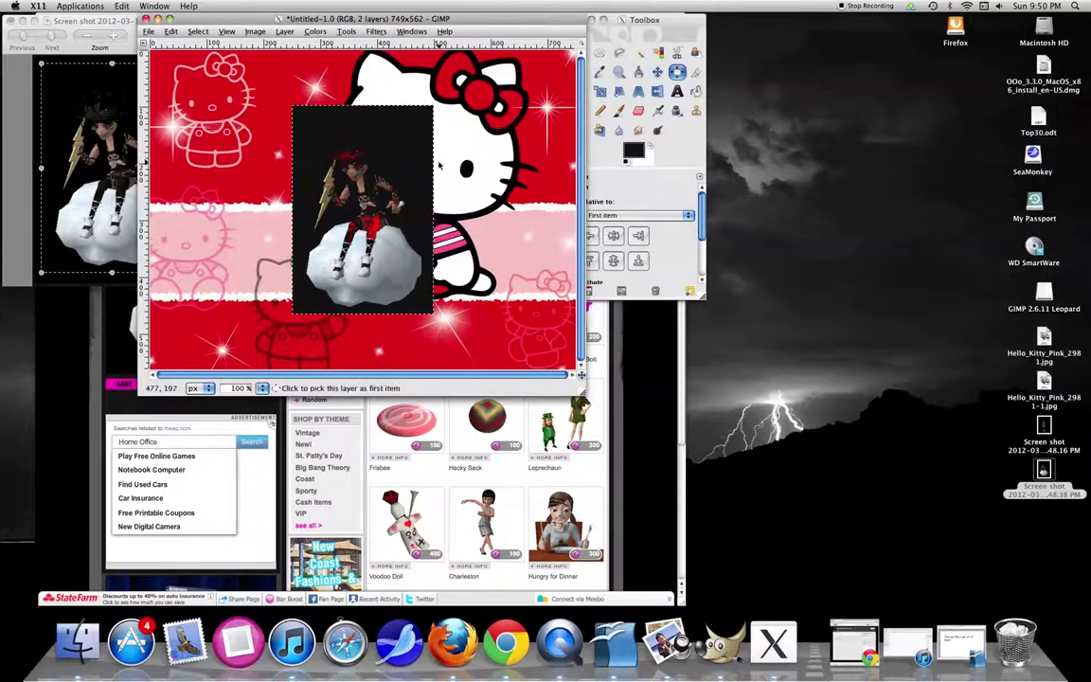
click(657, 71)
drag(400, 156, 176, 104)
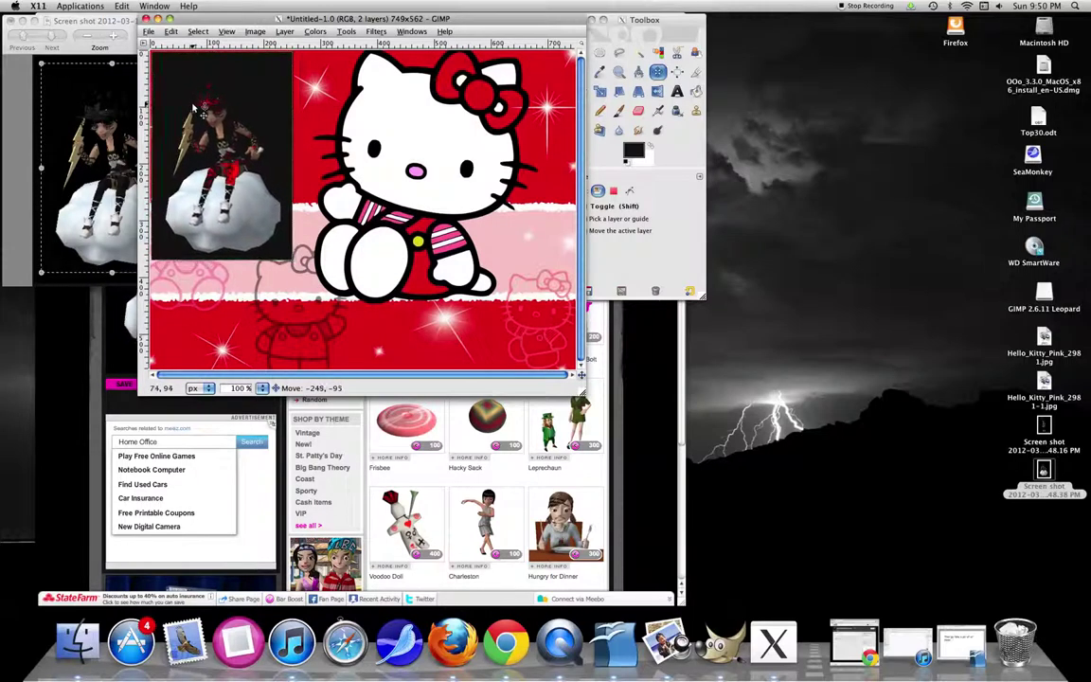
click(606, 180)
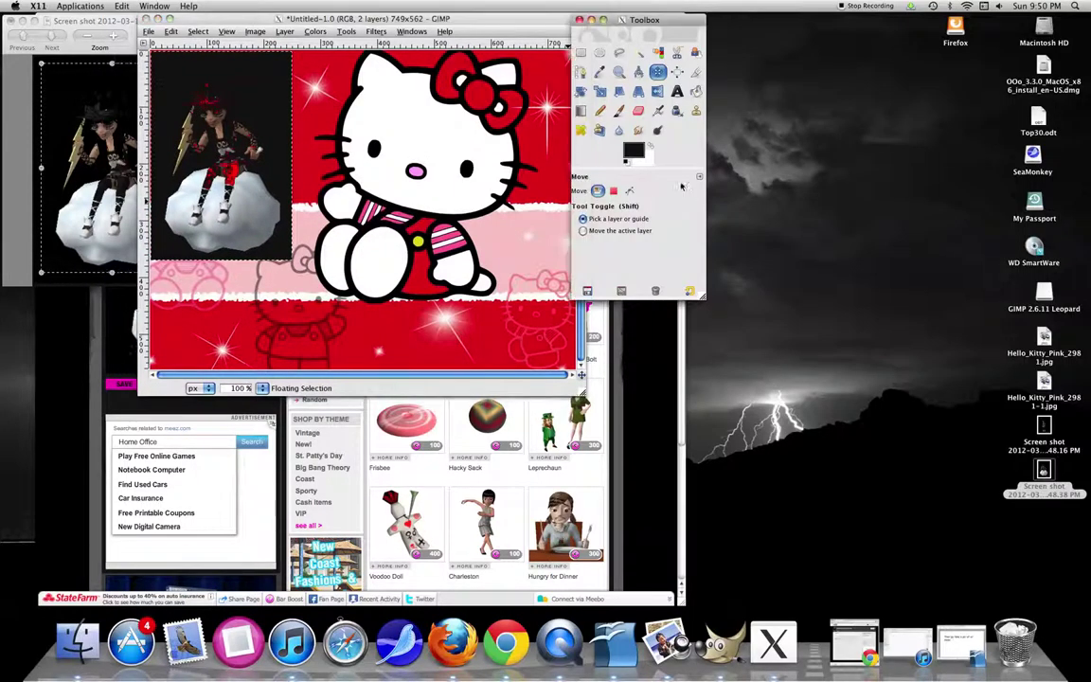
click(618, 110)
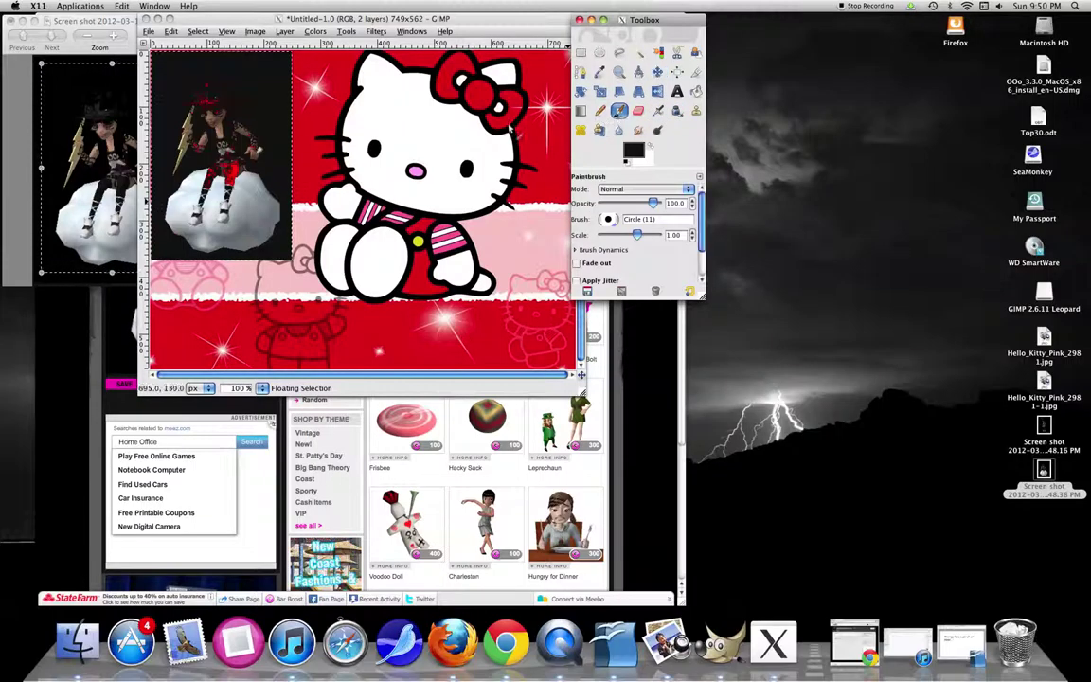
click(232, 177)
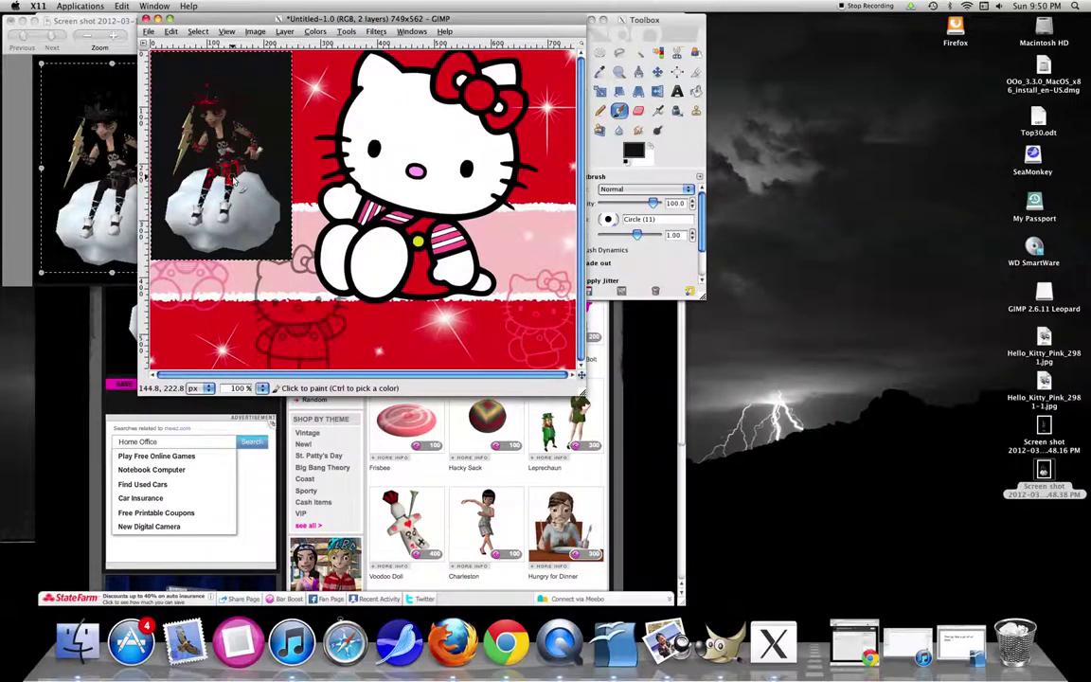
Step: Undo the avatar's move to the top-left corner
click(170, 31)
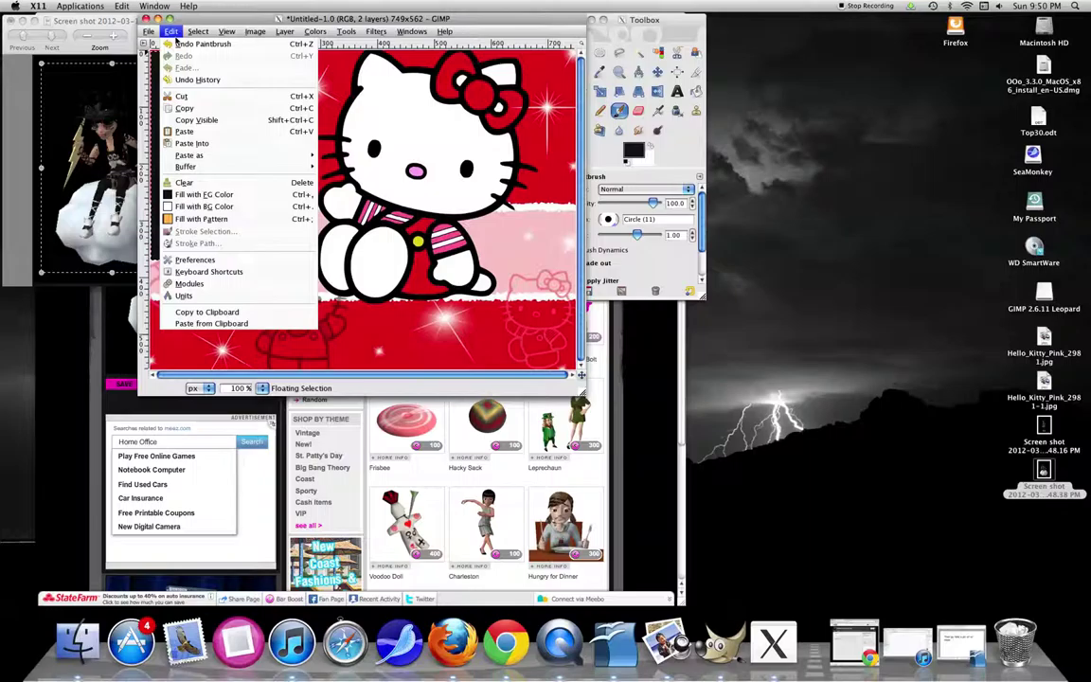
click(202, 143)
click(170, 31)
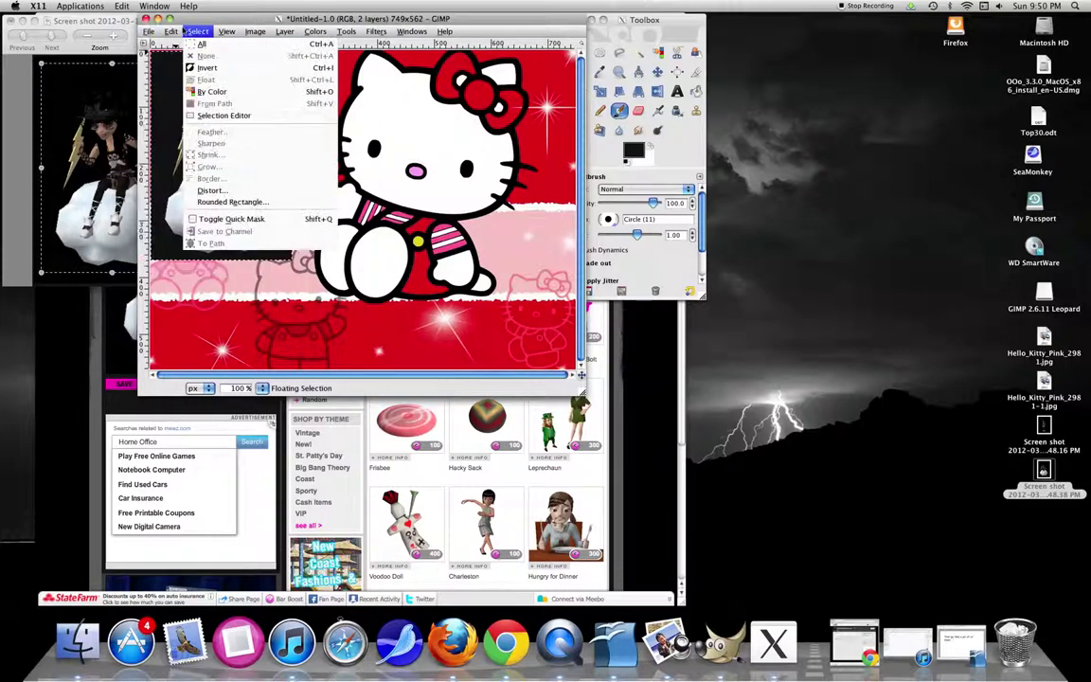
click(171, 32)
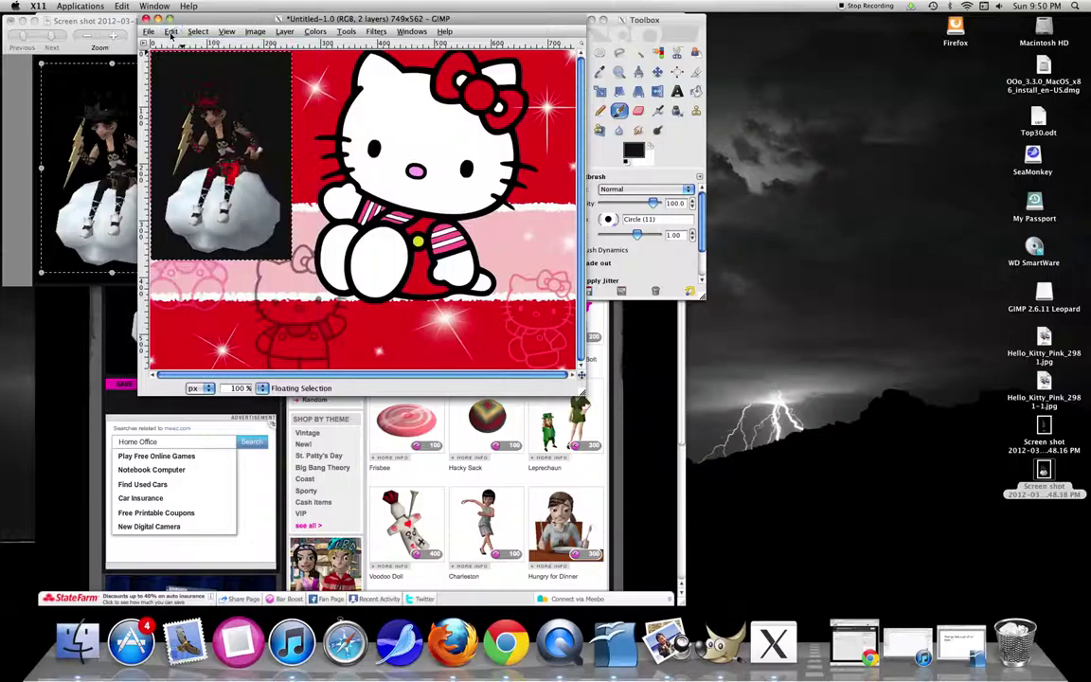
click(171, 31)
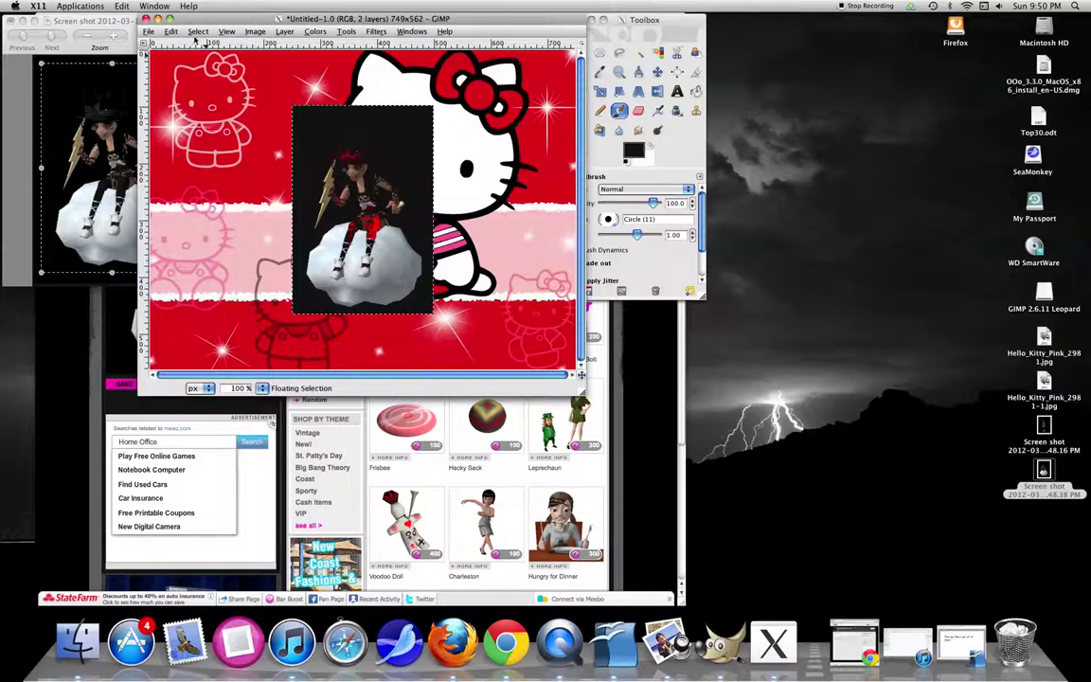
Step: Open Fade Bucket Fill and cancel it, leaving the fill unchanged
click(171, 31)
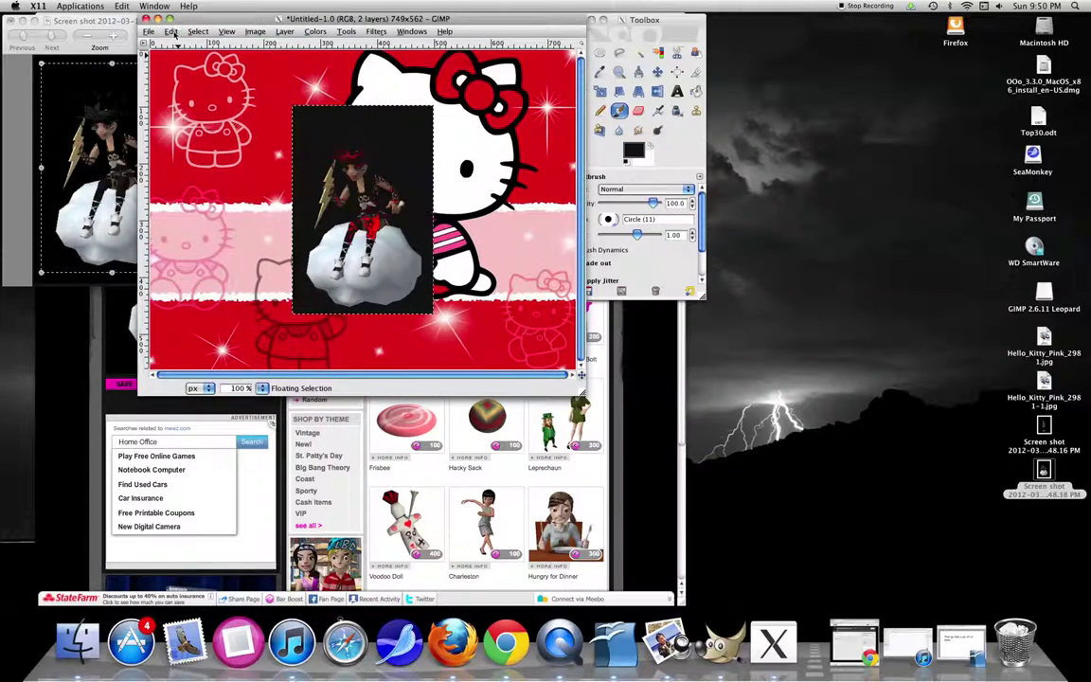
click(173, 33)
click(173, 33)
click(179, 37)
click(180, 36)
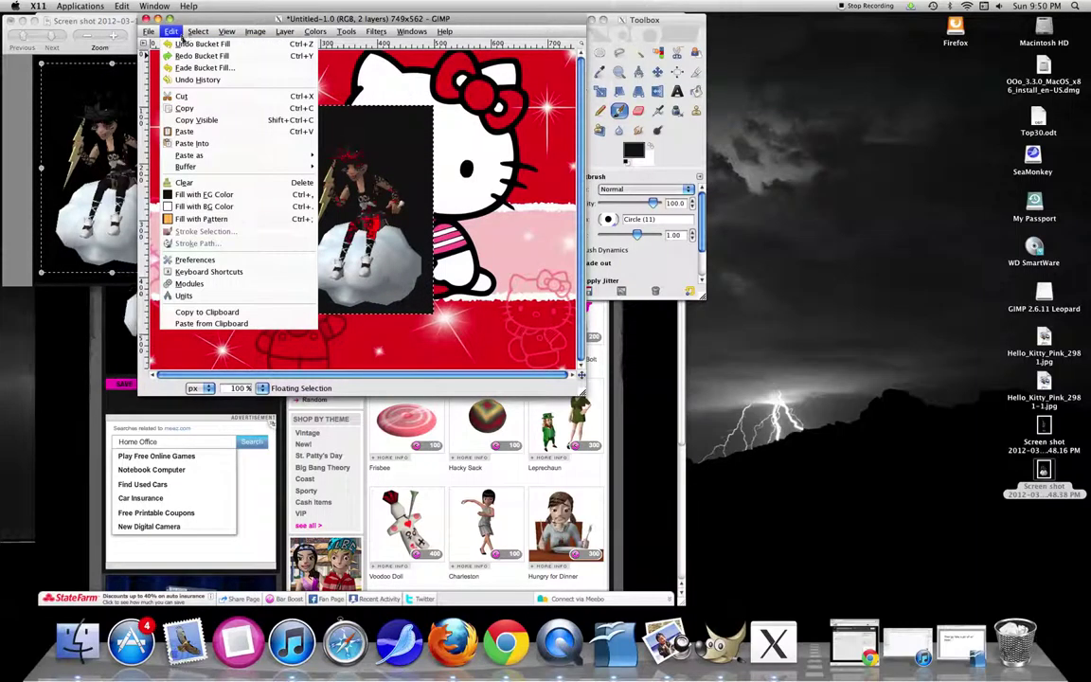
click(192, 68)
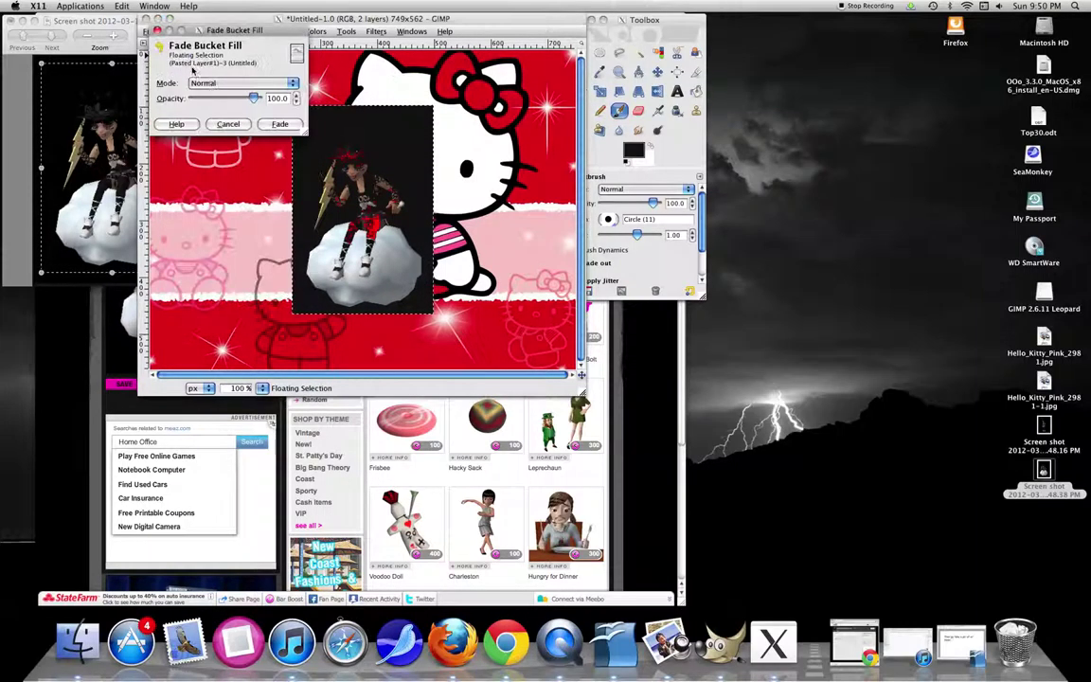
click(278, 124)
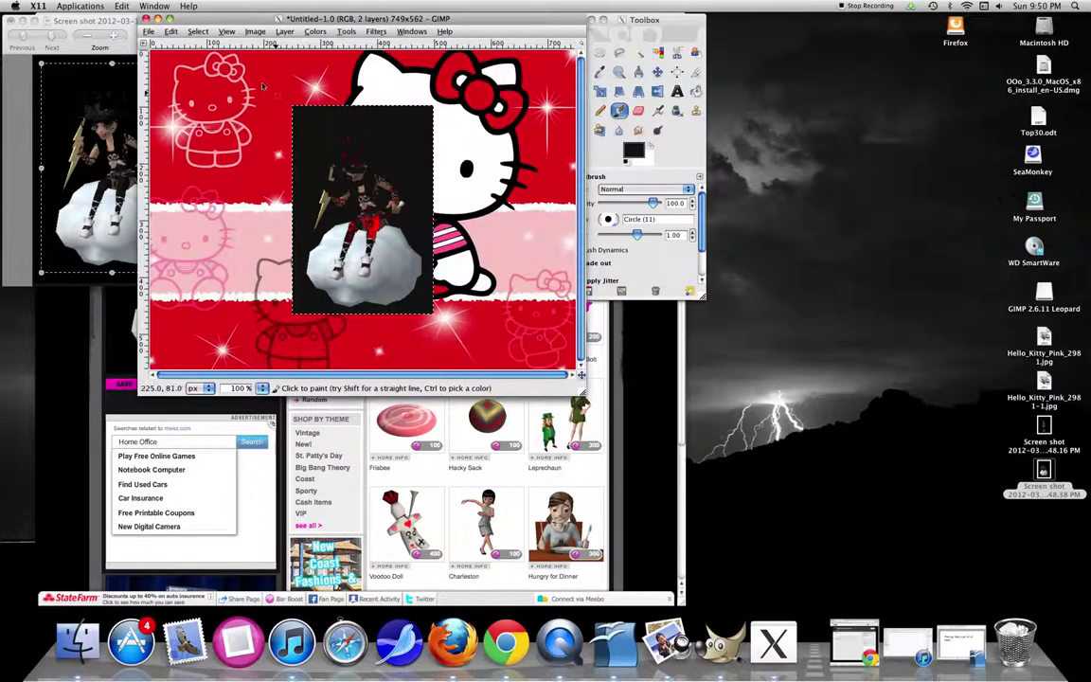
Step: Undo and then redo the black bucket fill on the avatar
click(171, 31)
click(173, 42)
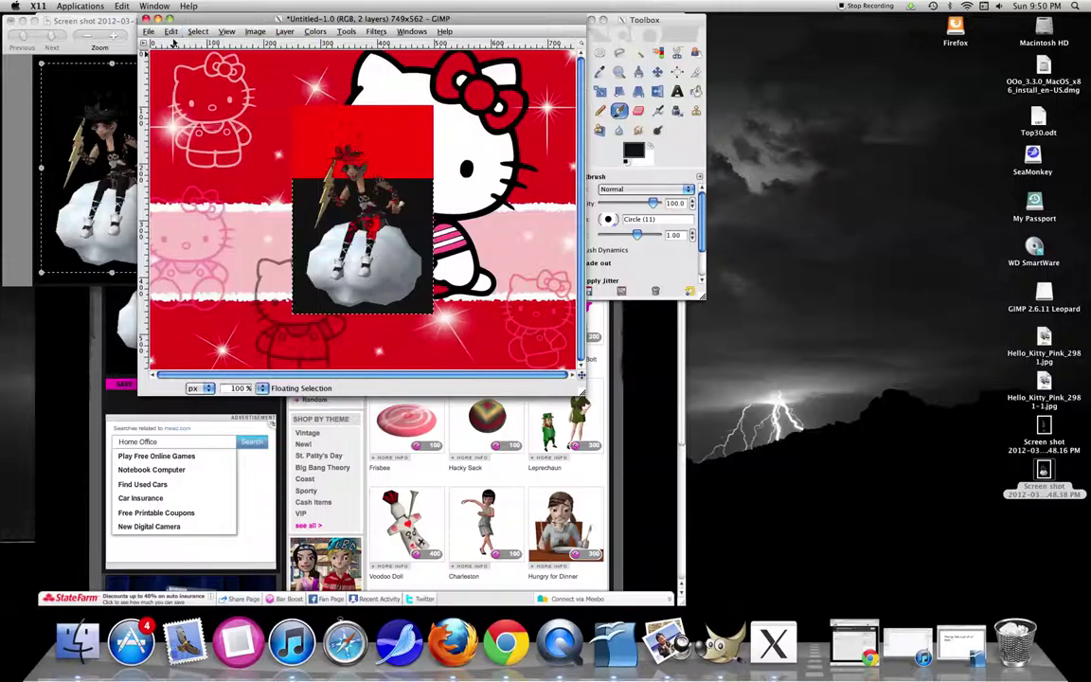
click(172, 31)
click(171, 31)
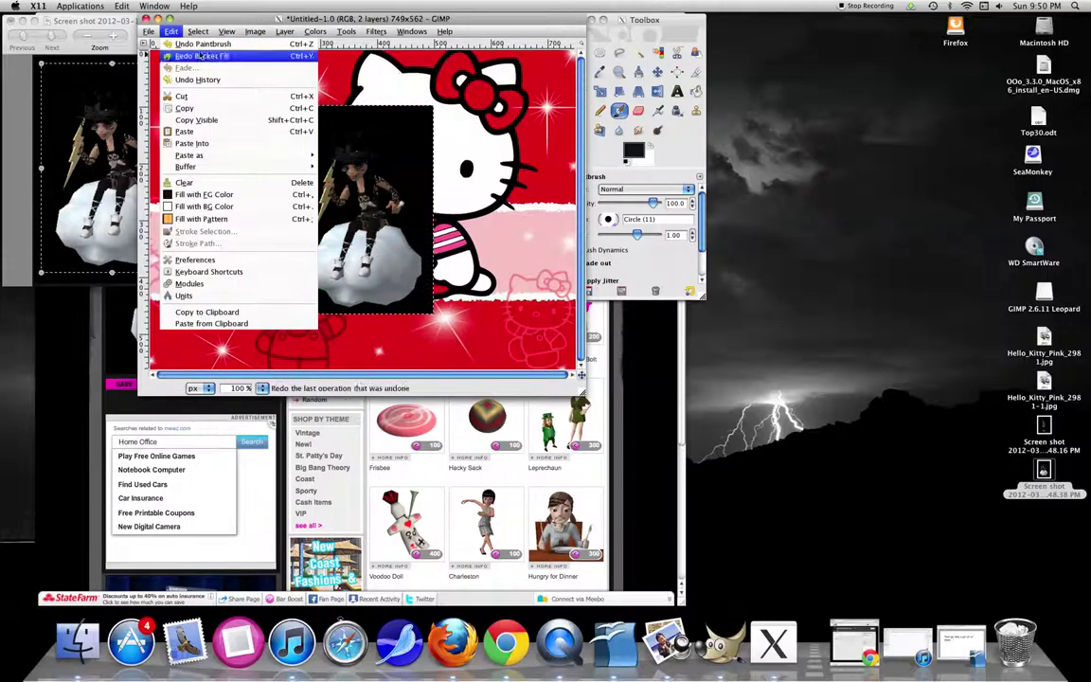
click(383, 139)
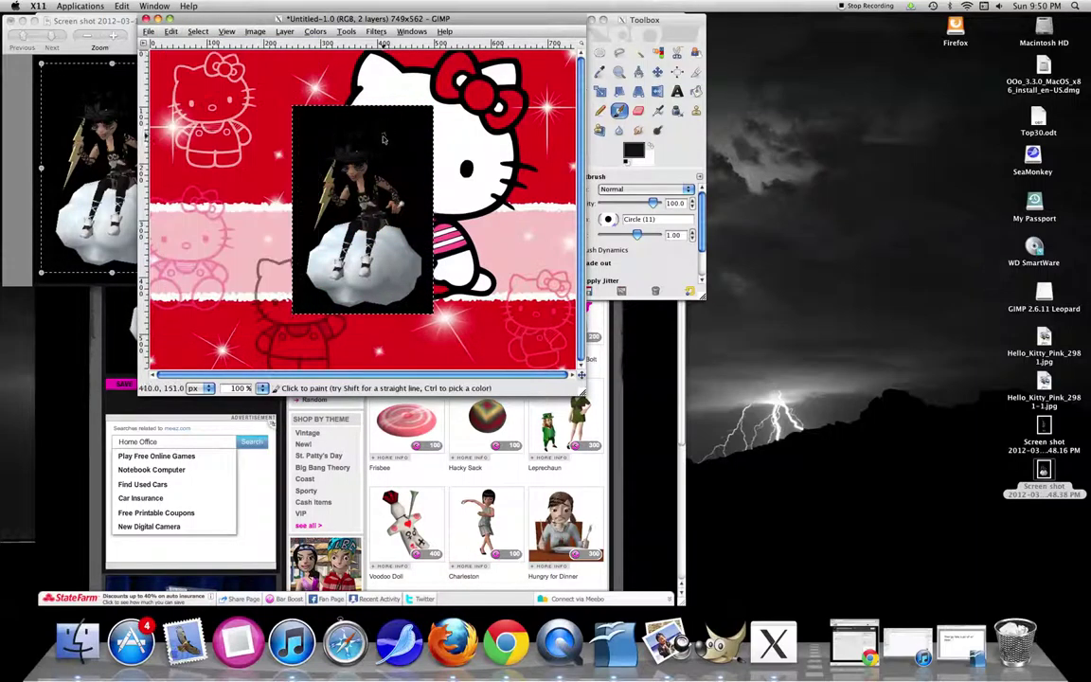
Step: Move the floating avatar to the top-left corner again and close the Preview window
click(657, 71)
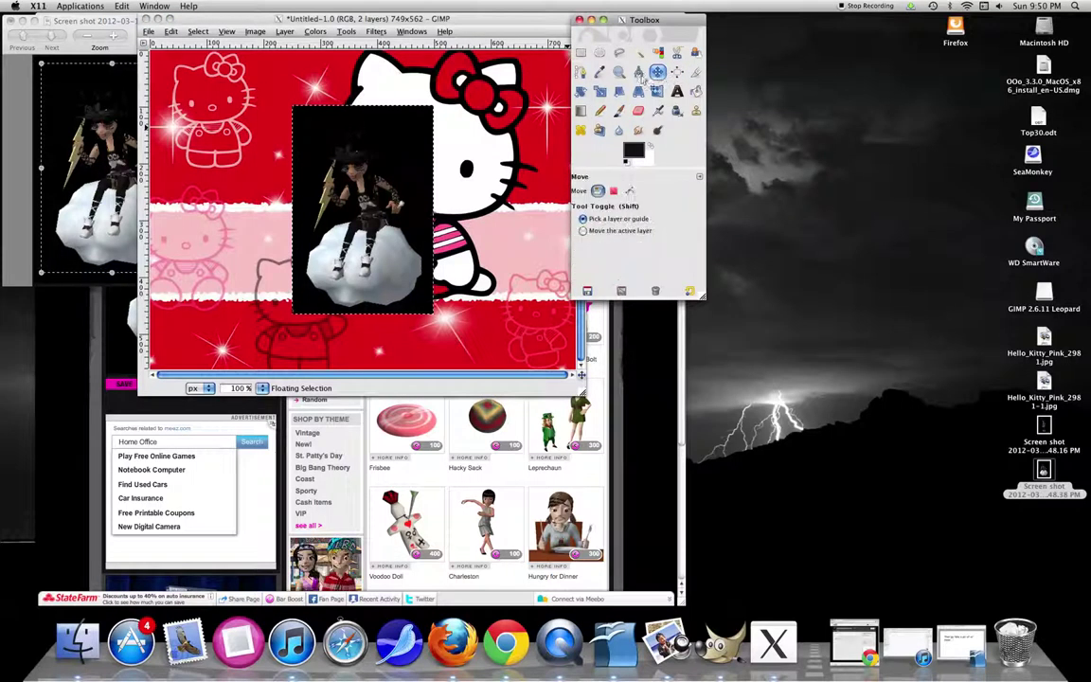
drag(379, 174, 219, 118)
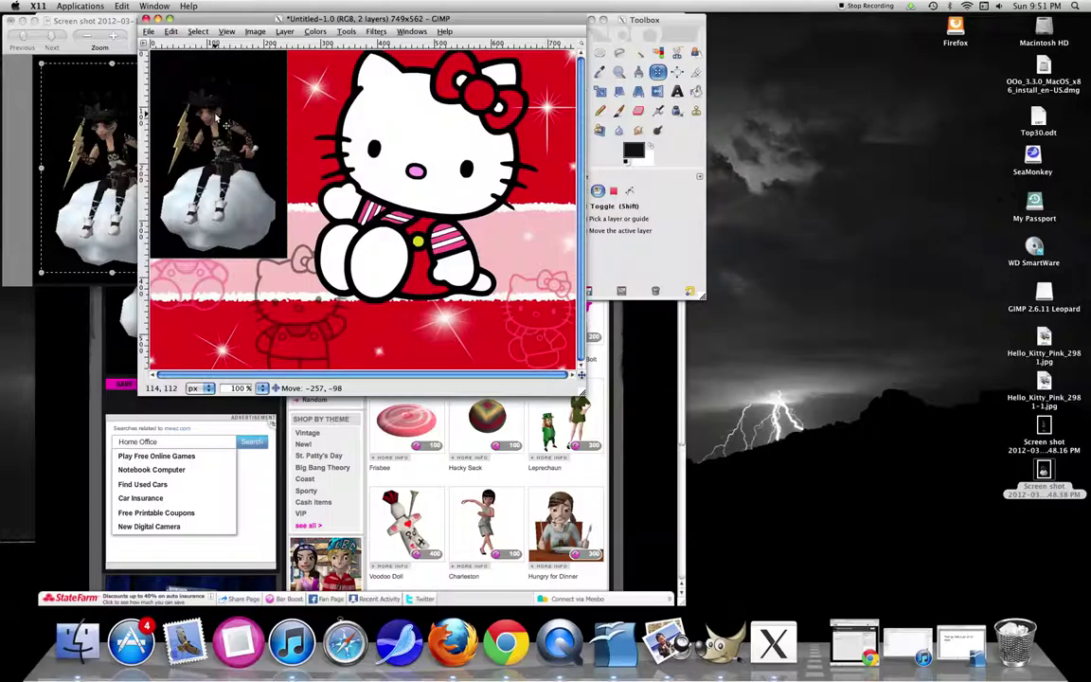
click(14, 20)
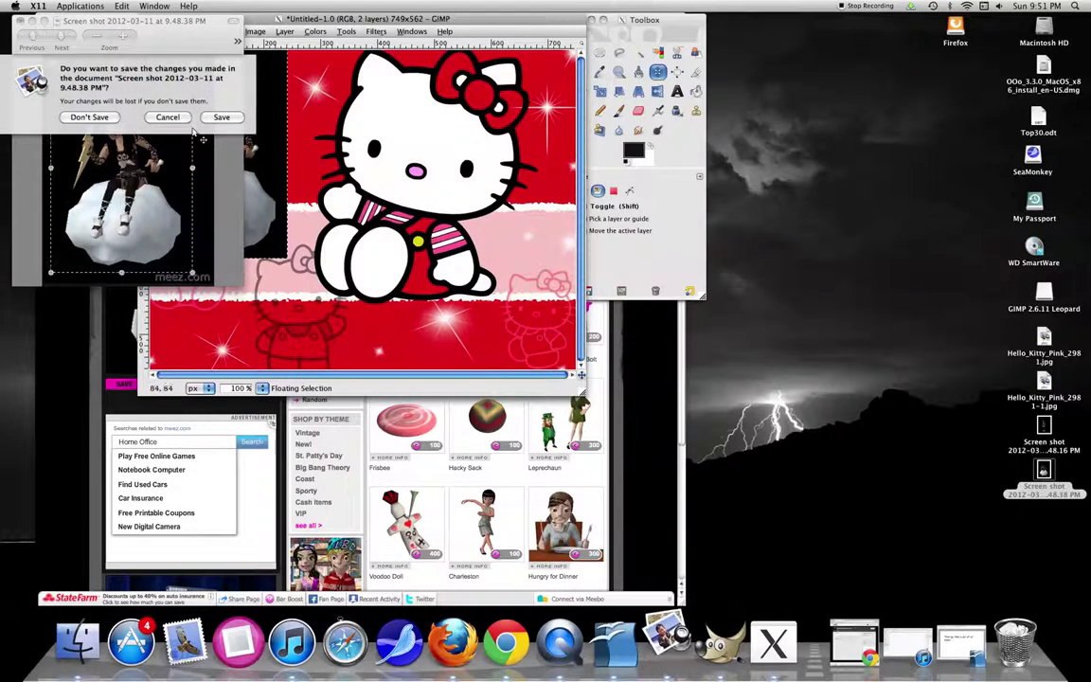
click(168, 117)
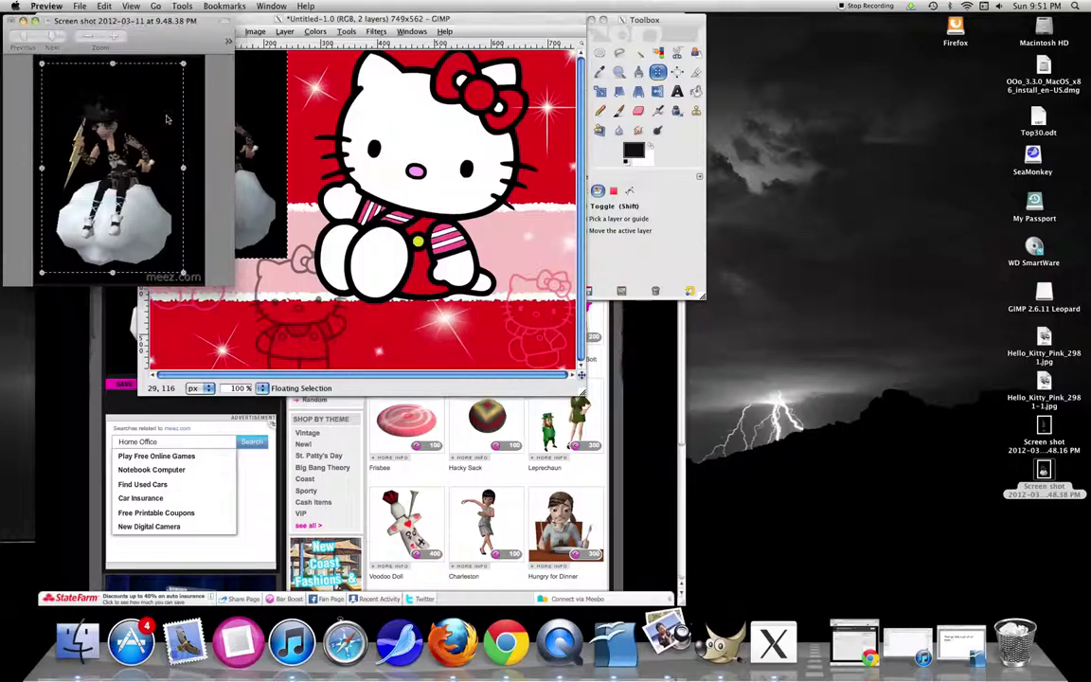
click(12, 20)
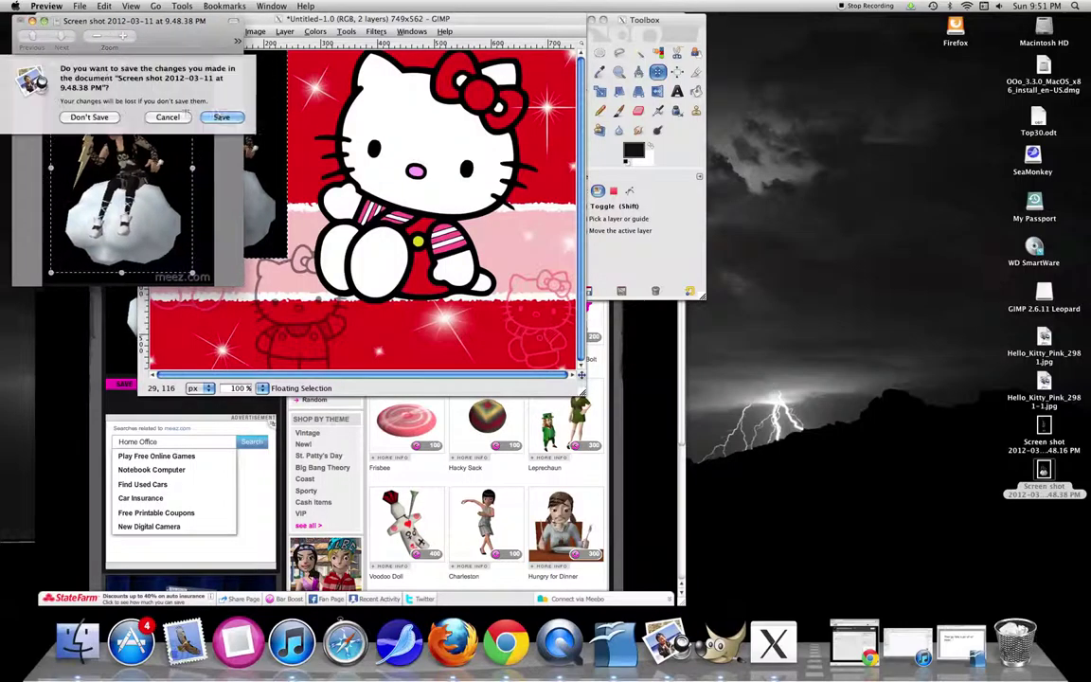